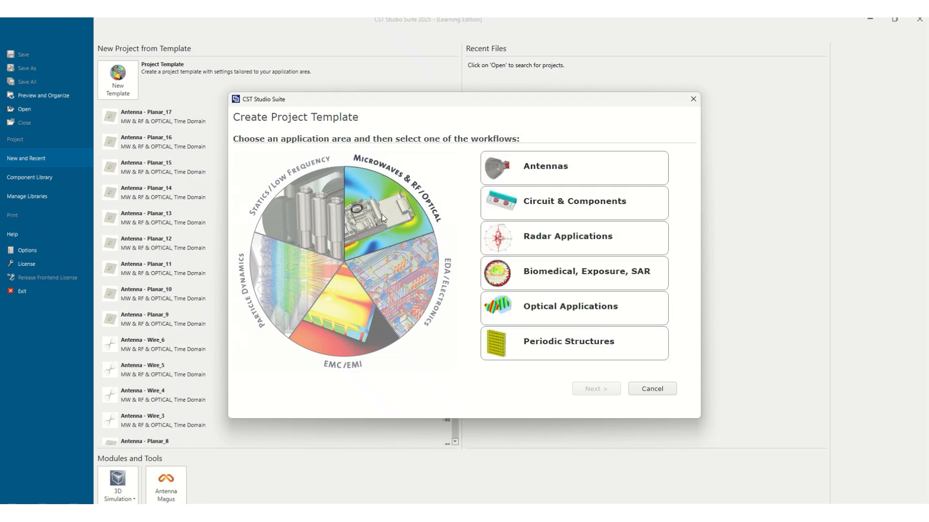
- Choose the Antennas application area and the Planar (Patch, Slot, etc.) workflow for the project template, keeping the default solver and units
click(539, 183)
click(593, 389)
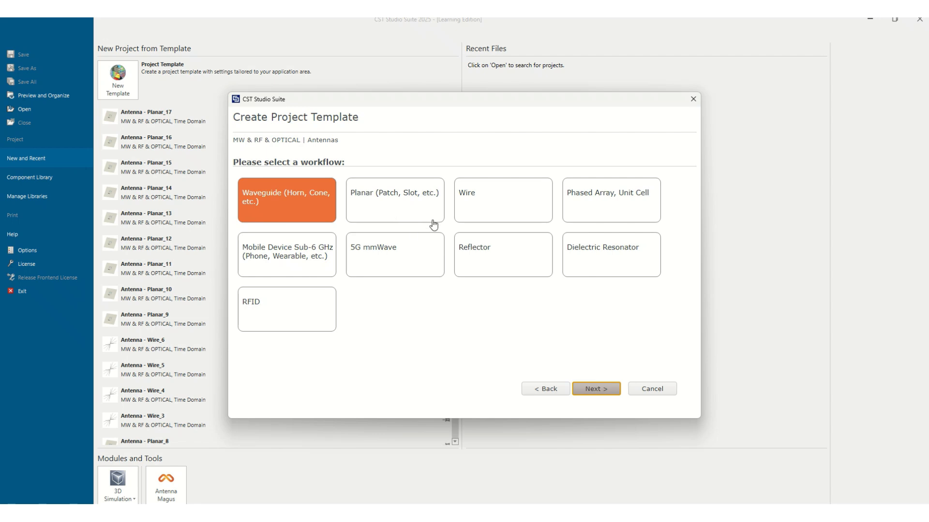
click(395, 204)
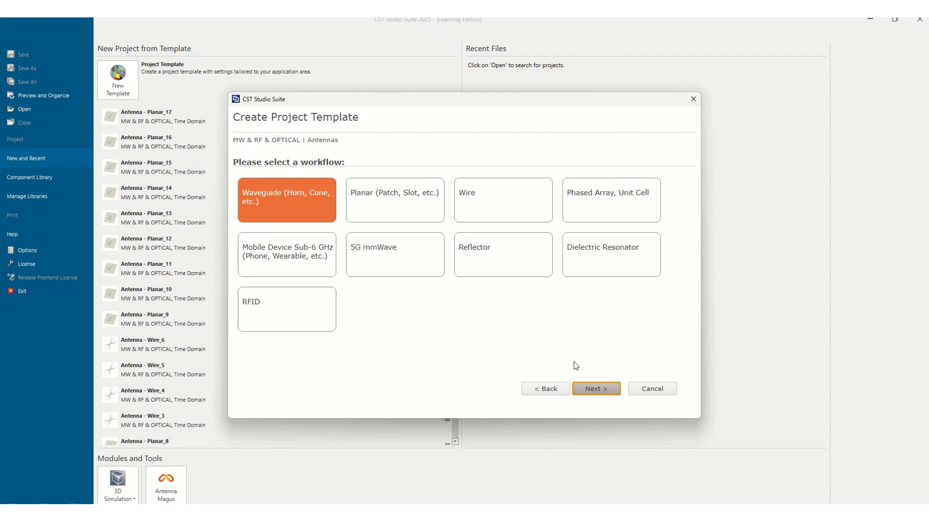
click(590, 394)
click(590, 394)
click(590, 394)
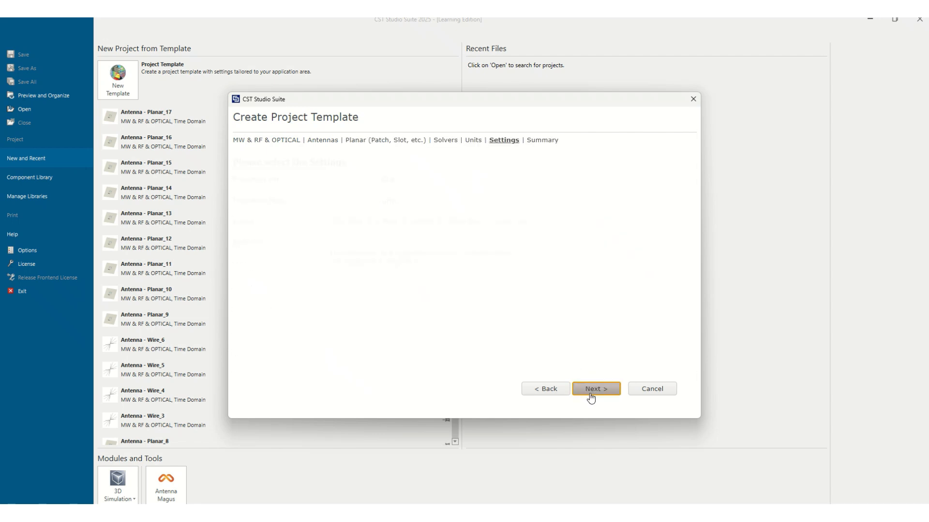
- Set the template's frequency range from 1 to 10 GHz and finish creating the project
click(344, 175)
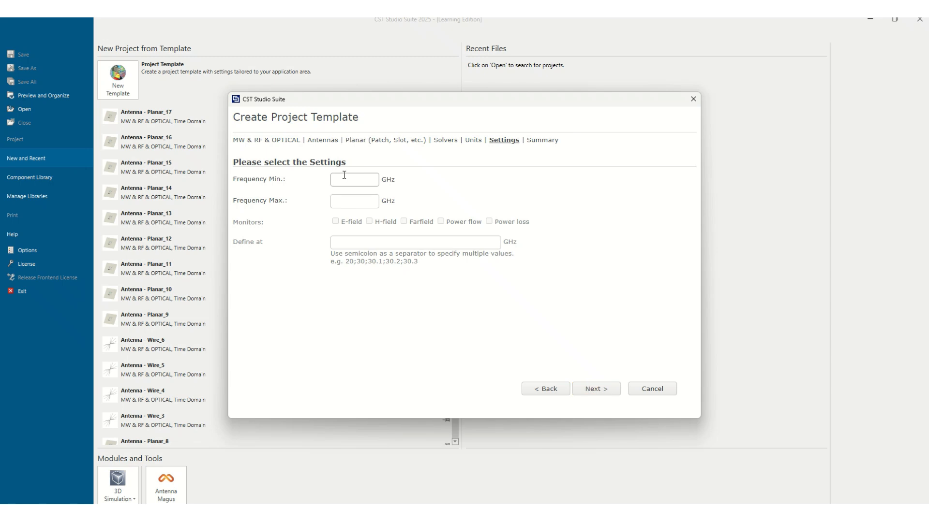
text(1)
key(Tab)
text(10)
click(589, 390)
click(589, 390)
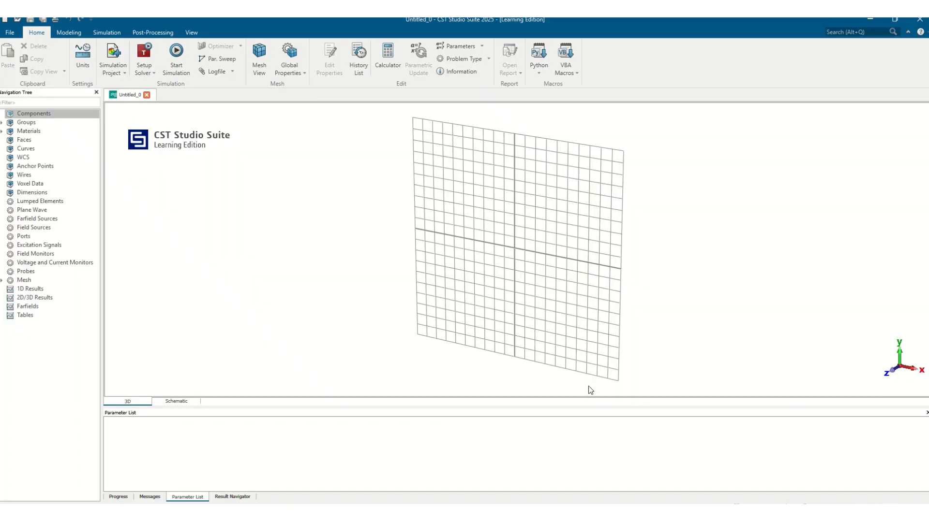
- Open the analytical line impedance calculation macro and choose the Thin Microstrip setup
click(578, 71)
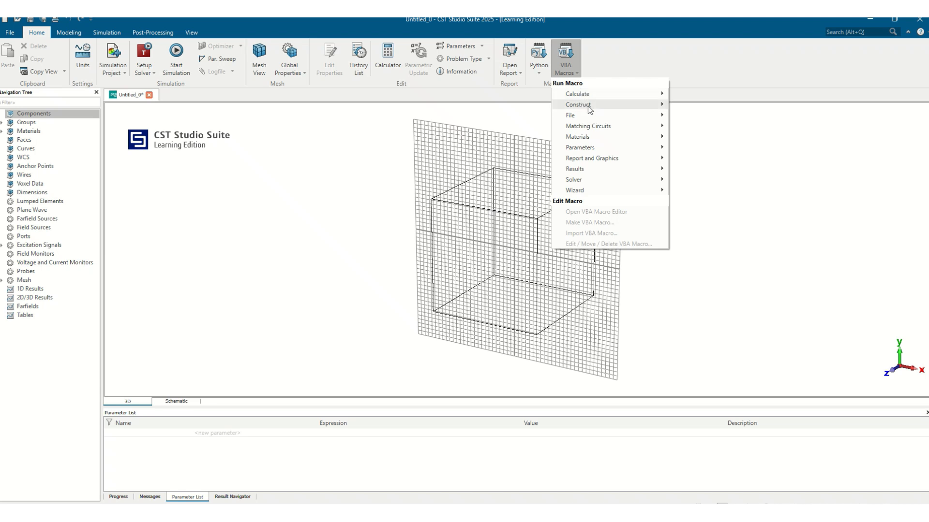
mouse_move(587, 106)
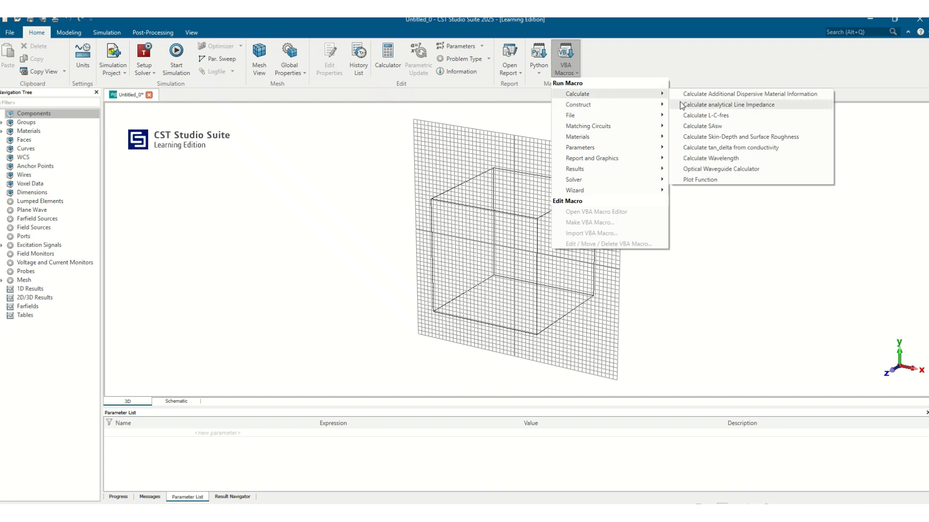
click(716, 104)
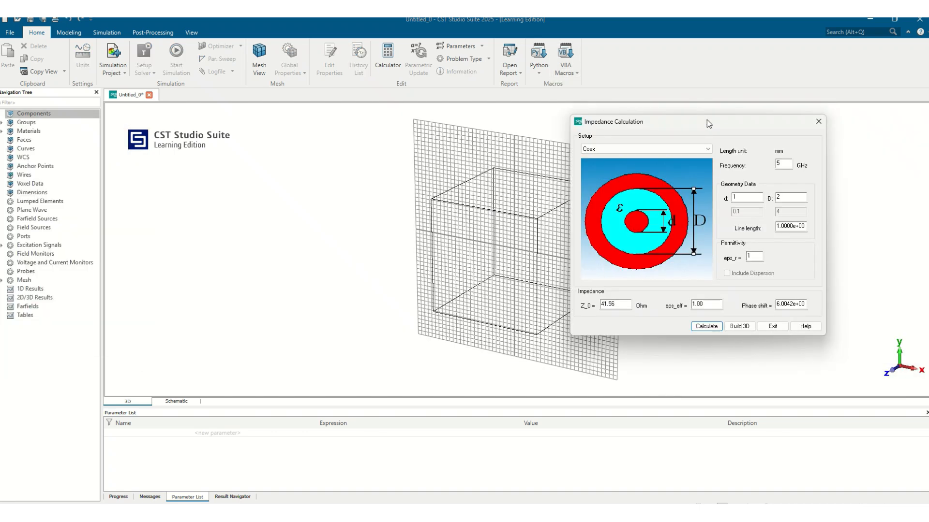
click(692, 148)
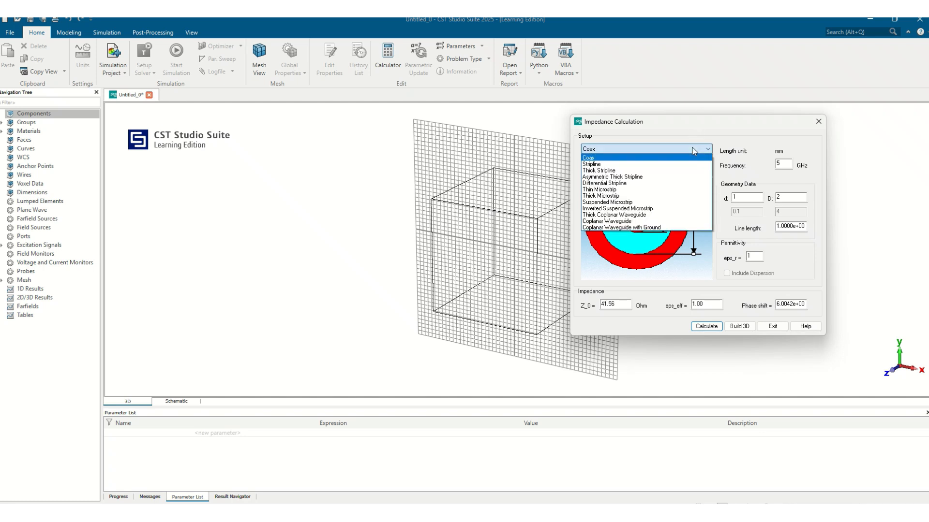
click(622, 189)
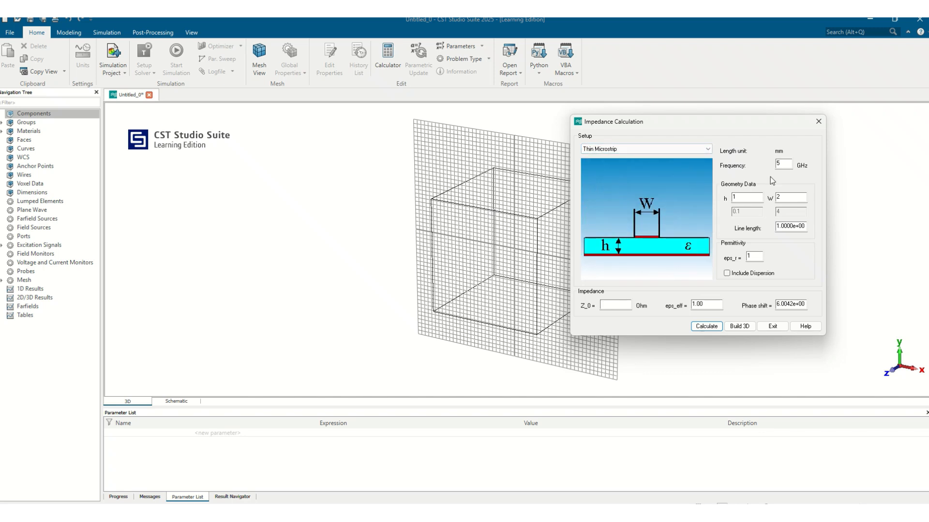
- Calculate the microstrip impedance for h 1.6 mm, W 3.09 mm and eps_r 4.3, and exit the calculator
click(742, 198)
text(.6)
key(Tab)
text(3.09)
key(Tab)
text(4.3)
click(707, 326)
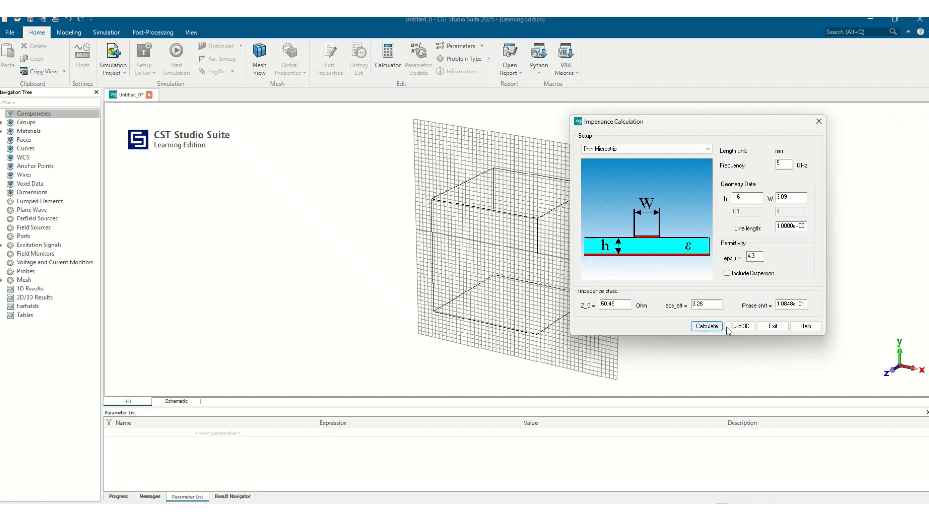
click(772, 326)
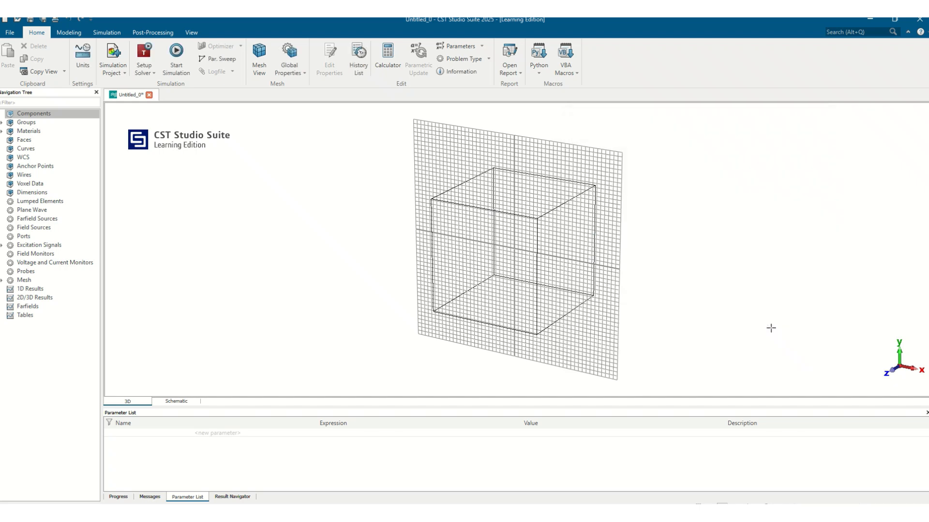
- Start a brick named diel by dimensions, with its X extent from -dw/2 to dw/2
click(56, 35)
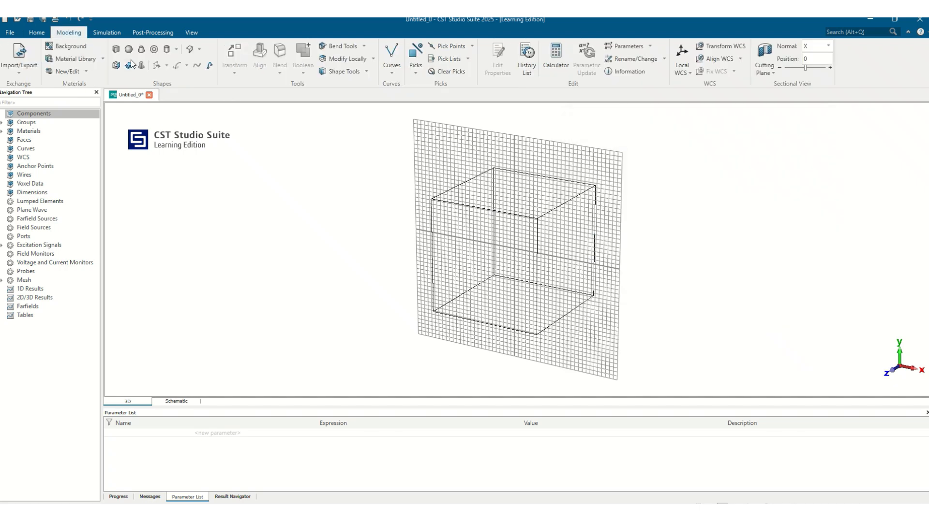
click(117, 50)
key(Escape)
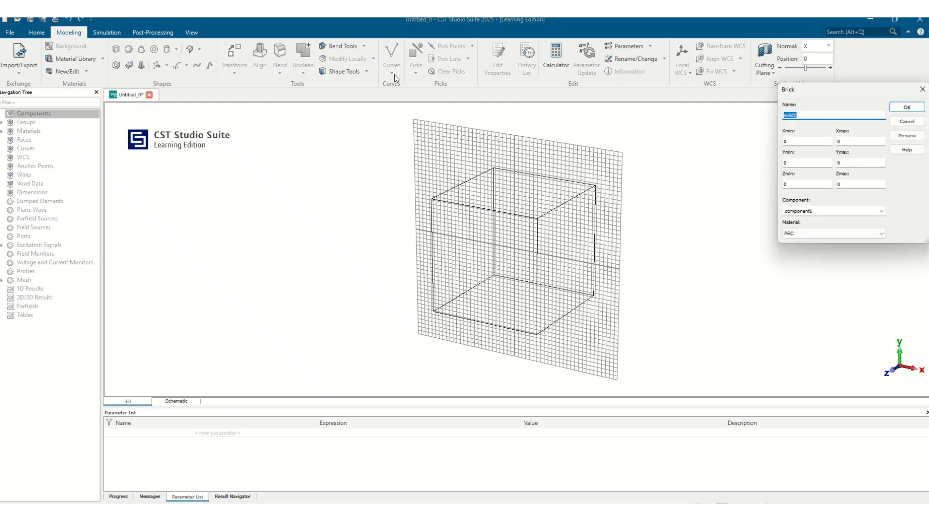
text(diel)
key(Tab)
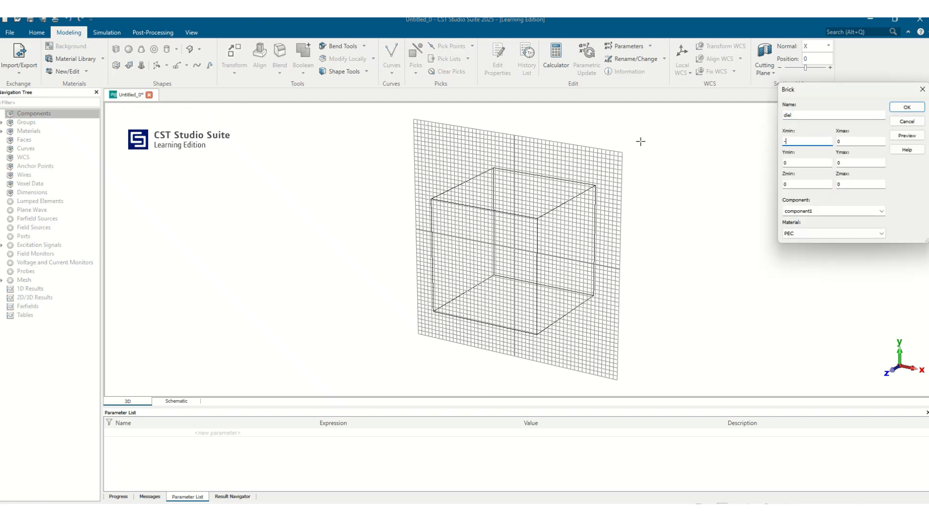
text(-dw/2)
key(Tab)
text(dw/2)
key(Tab)
- Set the diel brick's Y extent from -dl/2 to dl/2 and its Z extent from 0 to h
text(-dl/2)
key(Tab)
text(dl)
key(Tab)
key(Tab)
text(h)
key(Tab)
- Load FR-4 (lossy) from the material library as the diel brick's material
click(803, 234)
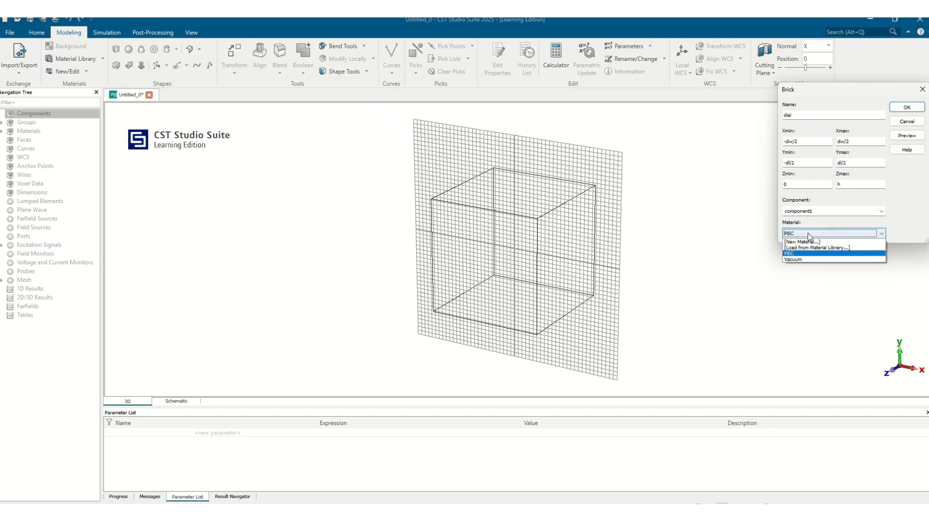
click(804, 247)
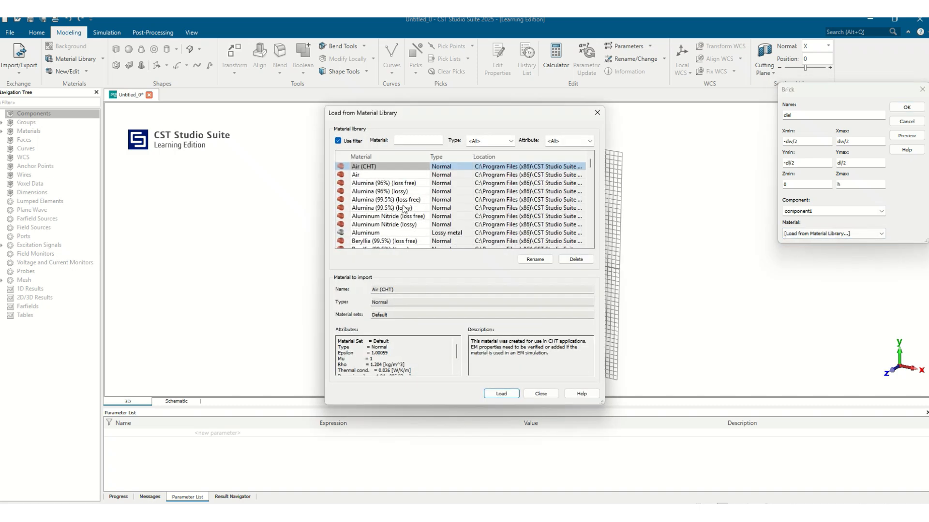
click(378, 216)
key(f)
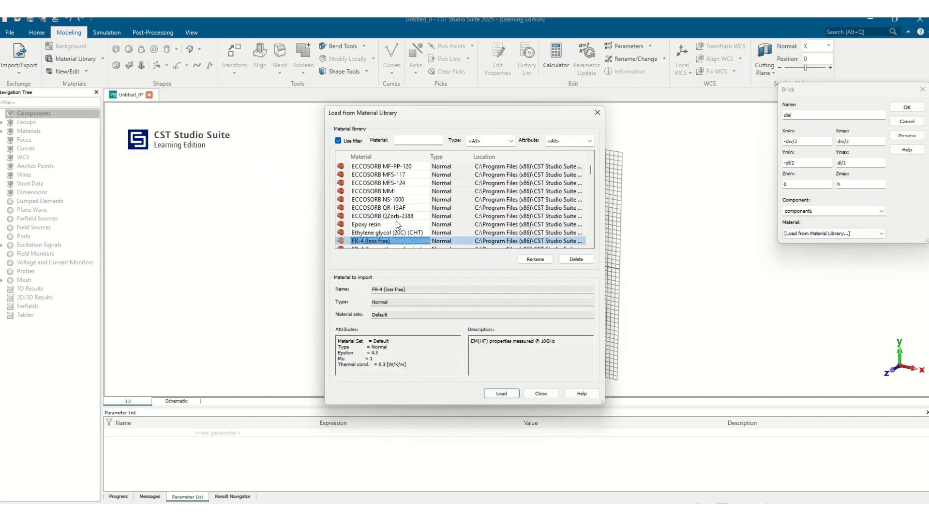
scroll(378, 239, down, 1)
click(377, 234)
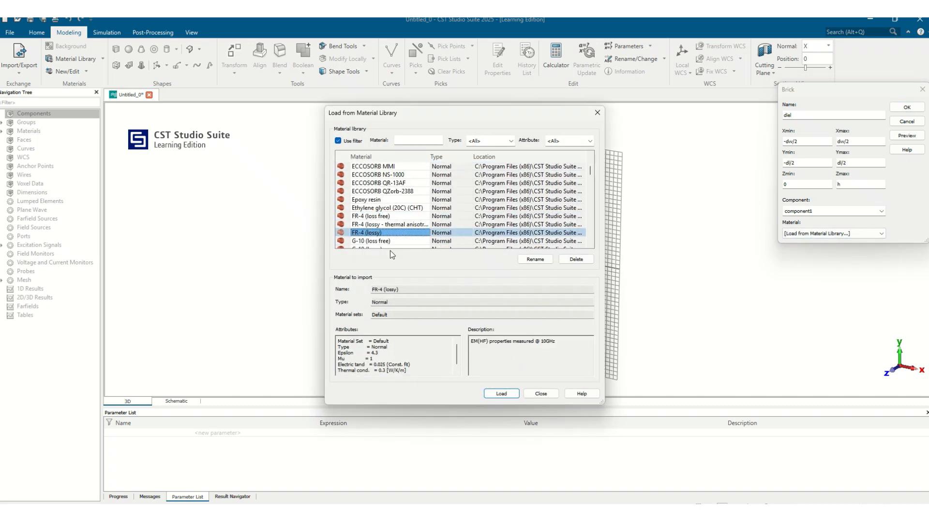
click(502, 394)
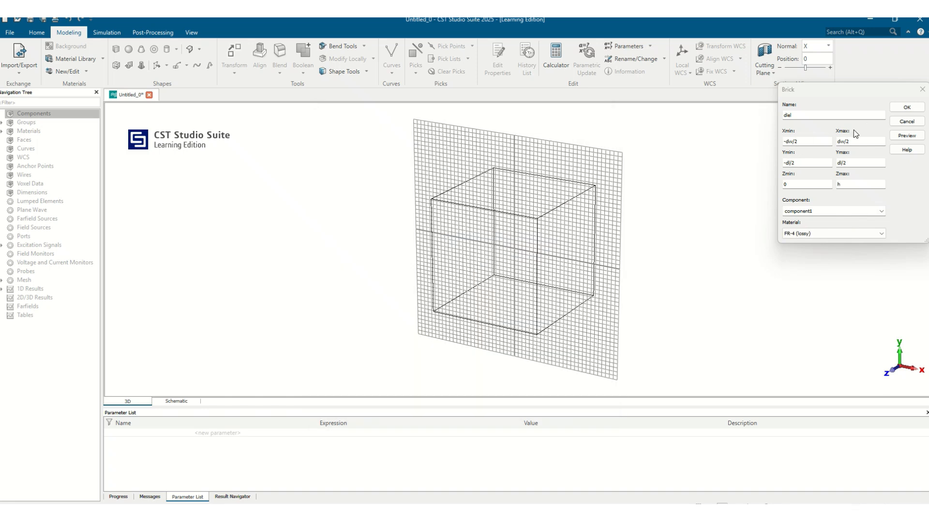
- Define the missing parameters dw as 30, dl as 35 and h as 1.6, and create the diel brick
click(907, 136)
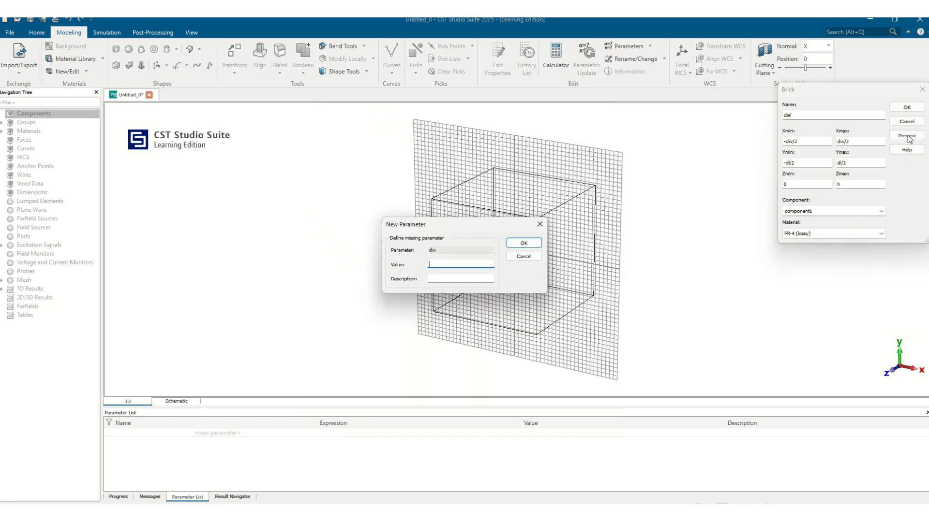
click(458, 264)
text(30)
click(524, 243)
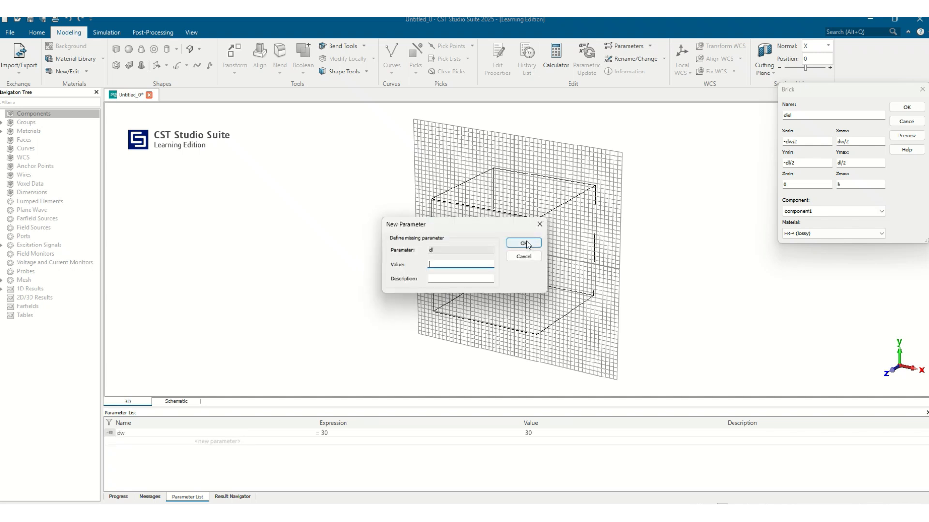
click(470, 264)
text(35)
click(516, 245)
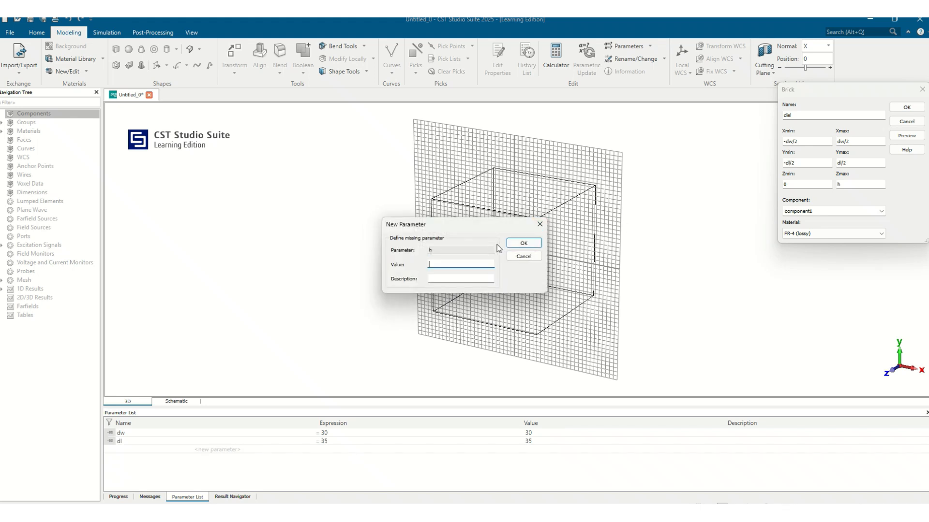
text(1.6)
click(524, 243)
click(906, 106)
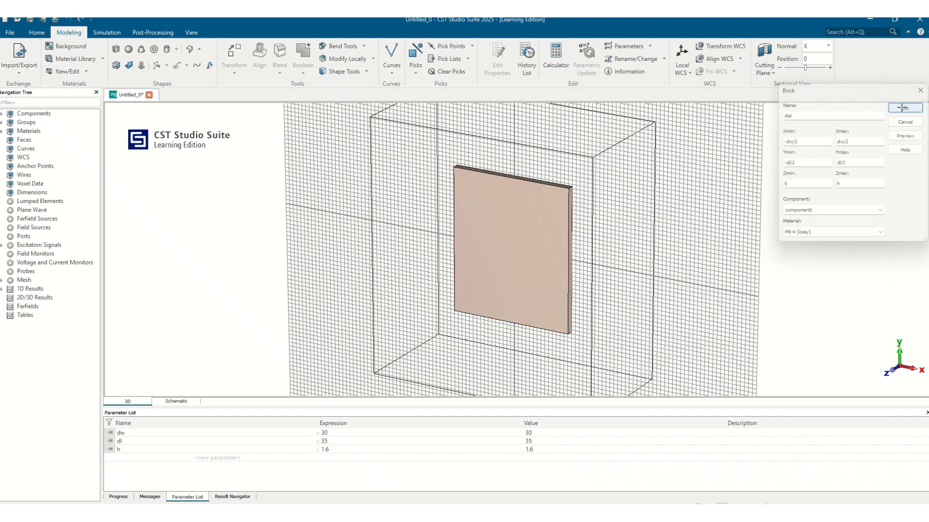
- Start a brick named gnd by dimensions, with its X extent from -dw/2 to dw/2
drag(556, 228, 472, 184)
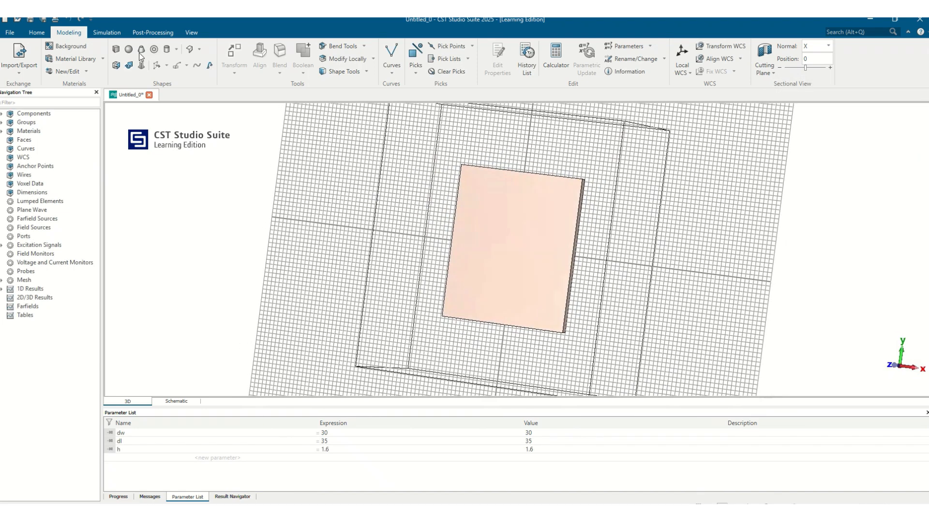
click(115, 48)
key(Escape)
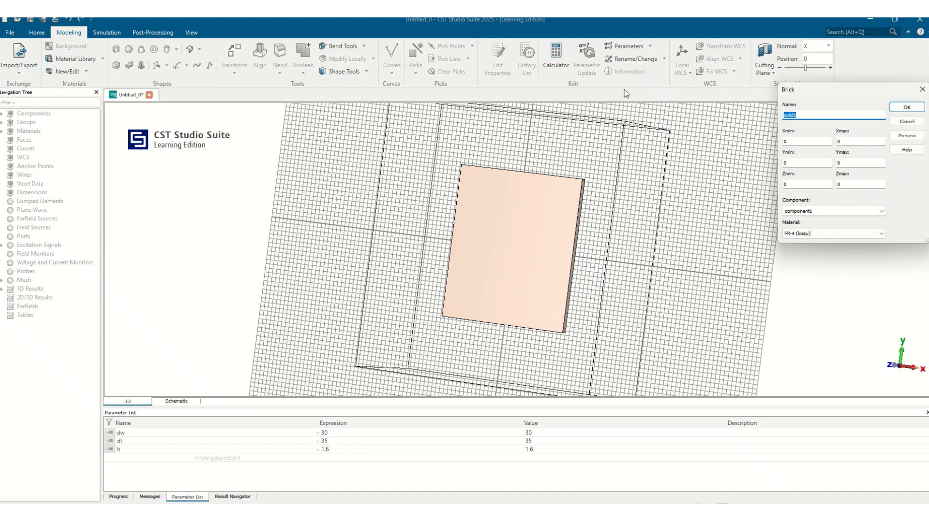
text(gnd)
key(Tab)
text(-dw/2)
key(Tab)
text(dw/2)
key(Tab)
- Set the gnd brick's Y extent from -dl/2 to dl/2 and create it in PEC at zero thickness
text(-dl/2)
key(Tab)
text(d)
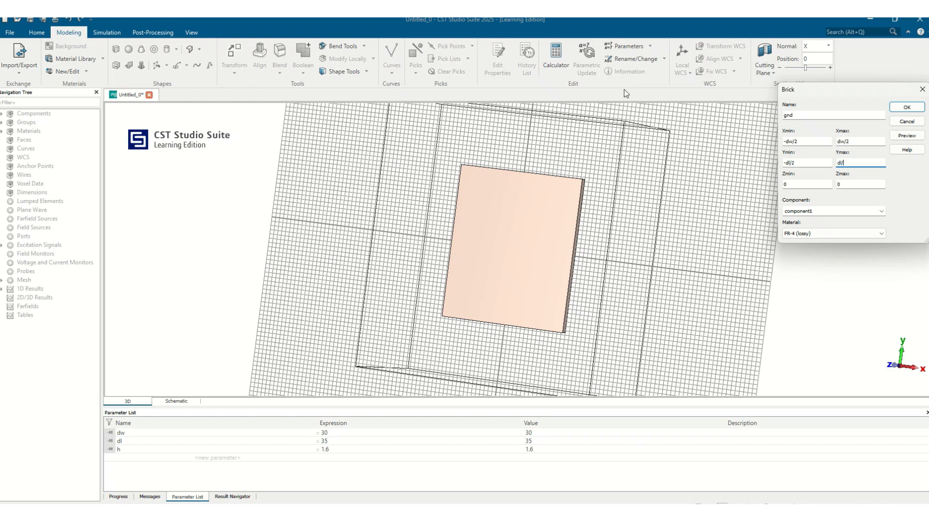
text(l/2)
key(Tab)
click(790, 234)
click(795, 260)
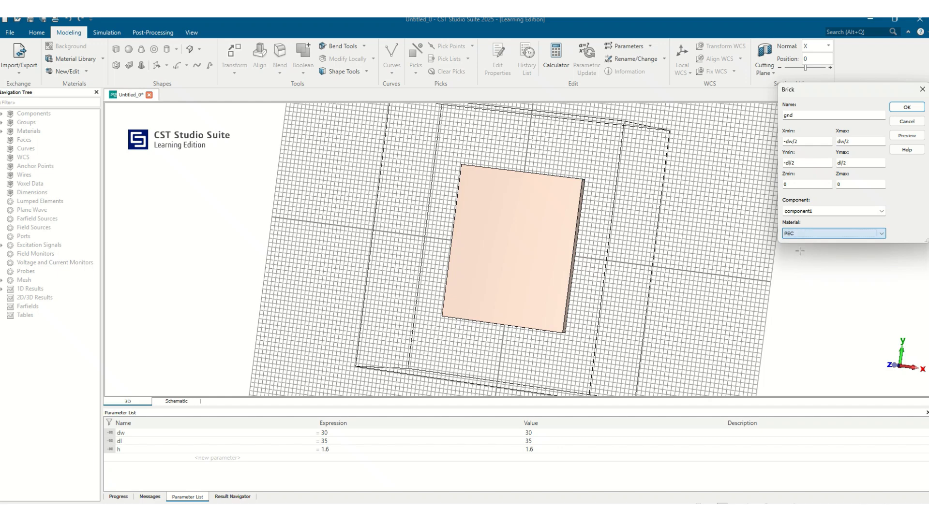
click(906, 107)
- Start a brick named trace by dimensions, with its X extent from -fw/2 to fw/2
drag(507, 235, 580, 229)
click(116, 50)
key(Escape)
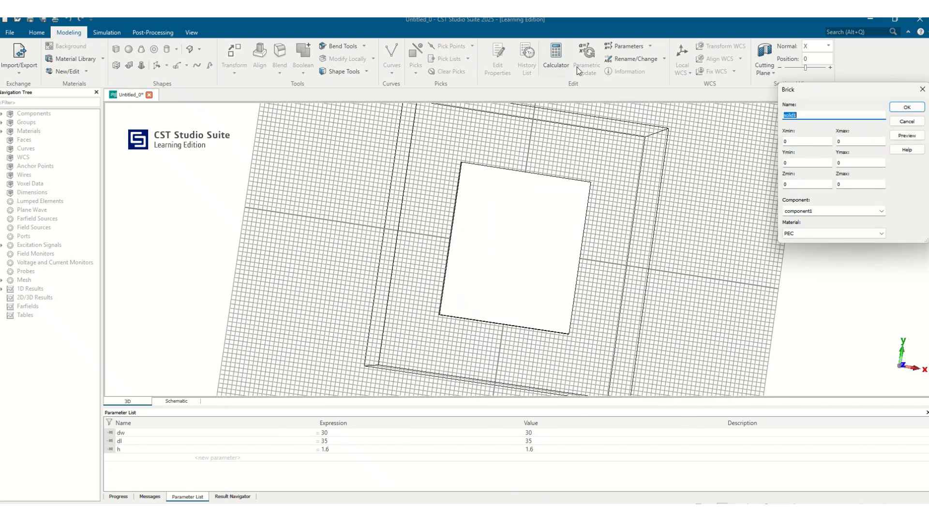
text(trace)
key(Tab)
text(-fw/2)
key(Tab)
text(fw/2)
key(Tab)
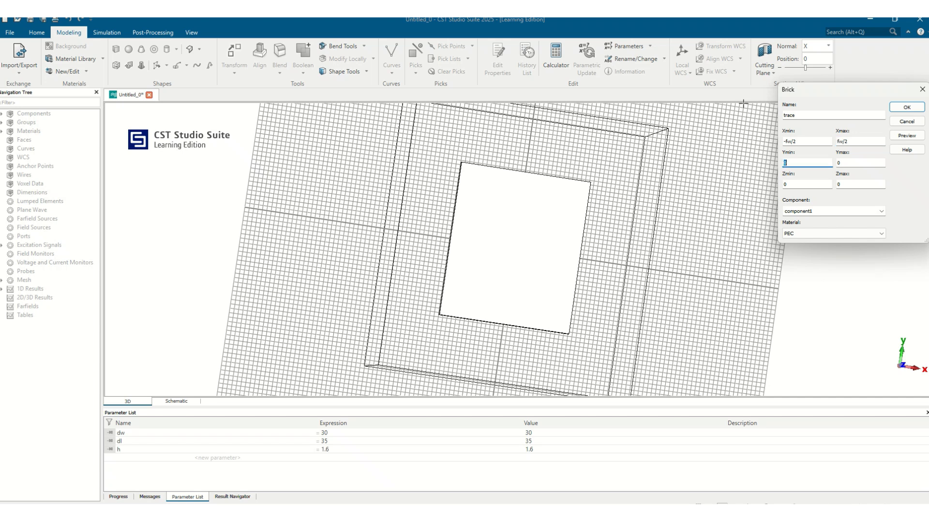
- Set the trace brick's Y extent from -dl/2 to dl/2 and its Z extent from h to h+0.035
text(-dl/2)
key(Tab)
text(dl/2)
key(Tab)
key(Tab)
text(h)
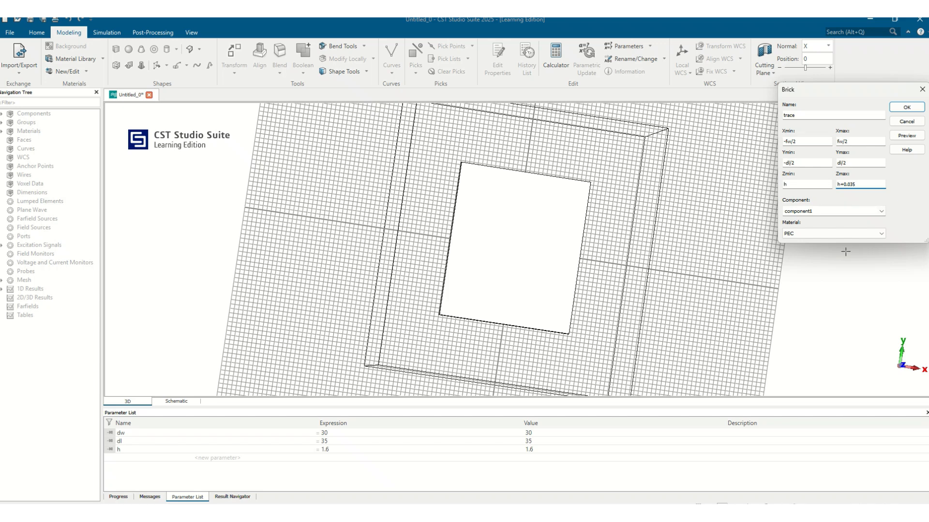
- Define the missing parameter fw as 3.09 and create the PEC trace brick
click(907, 137)
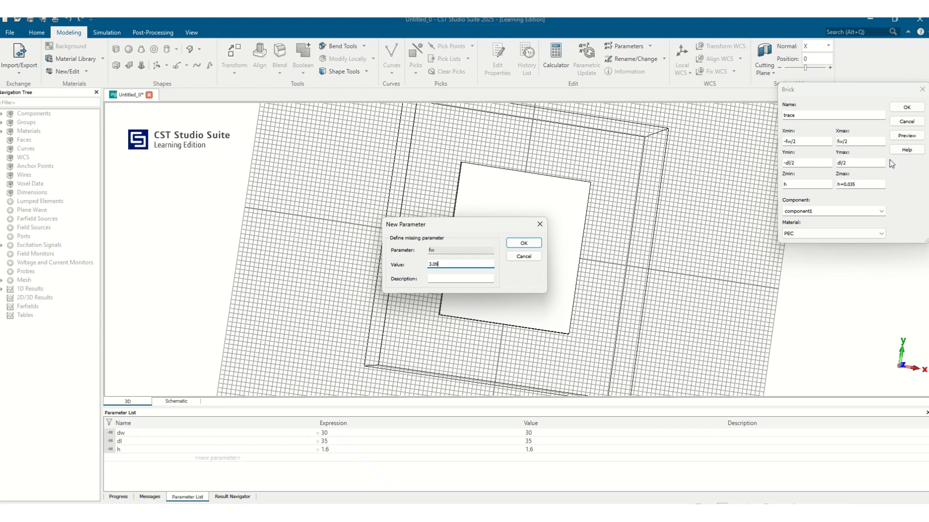
click(524, 243)
mouse_move(534, 229)
mouse_down()
mouse_move(637, 232)
mouse_move(547, 224)
mouse_up()
click(903, 111)
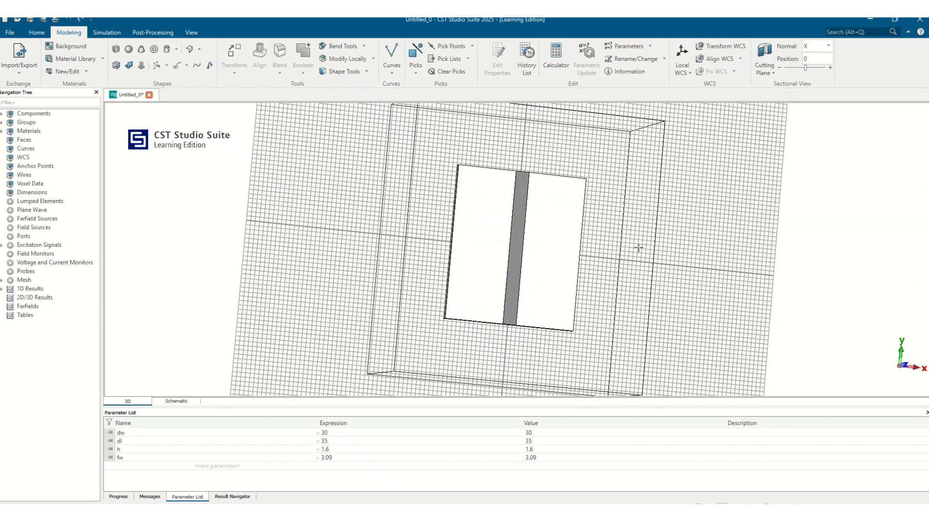
- Pick the thin end face of the trace at its negative-Y end
drag(588, 260, 669, 198)
scroll(571, 265, up, 3)
scroll(529, 293, up, 3)
drag(471, 346, 504, 286)
scroll(503, 286, down, 4)
scroll(498, 307, up, 8)
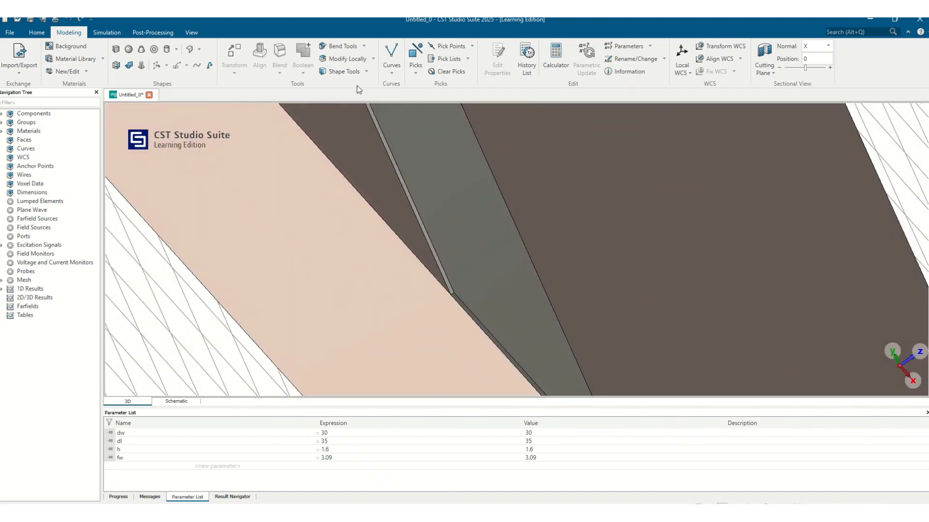
click(415, 73)
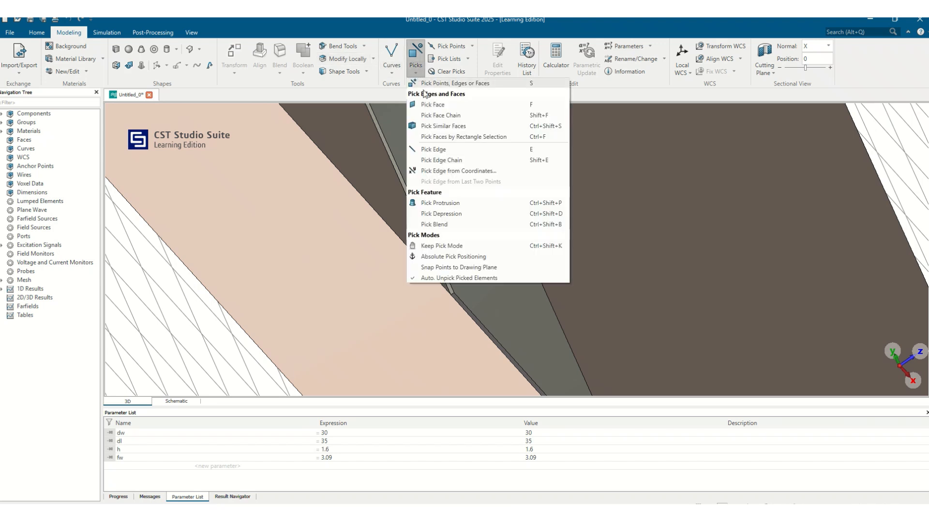
click(520, 104)
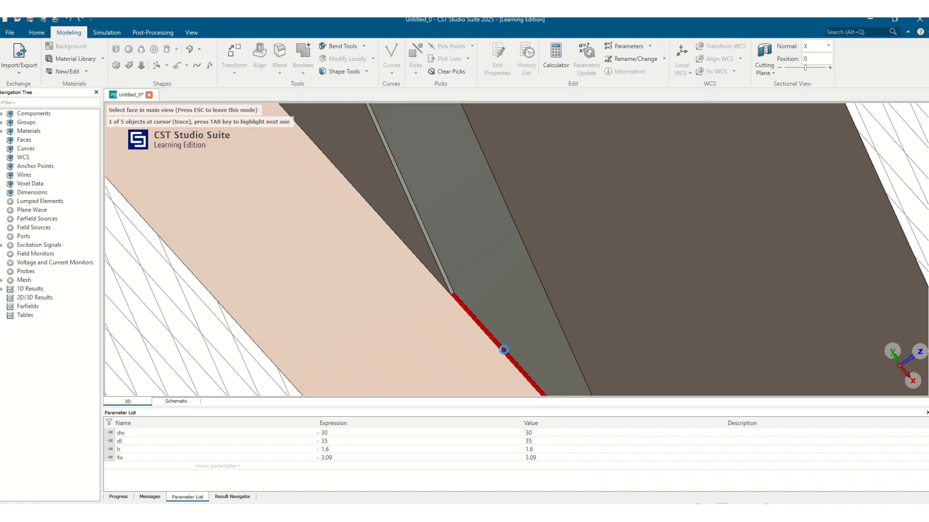
click(501, 342)
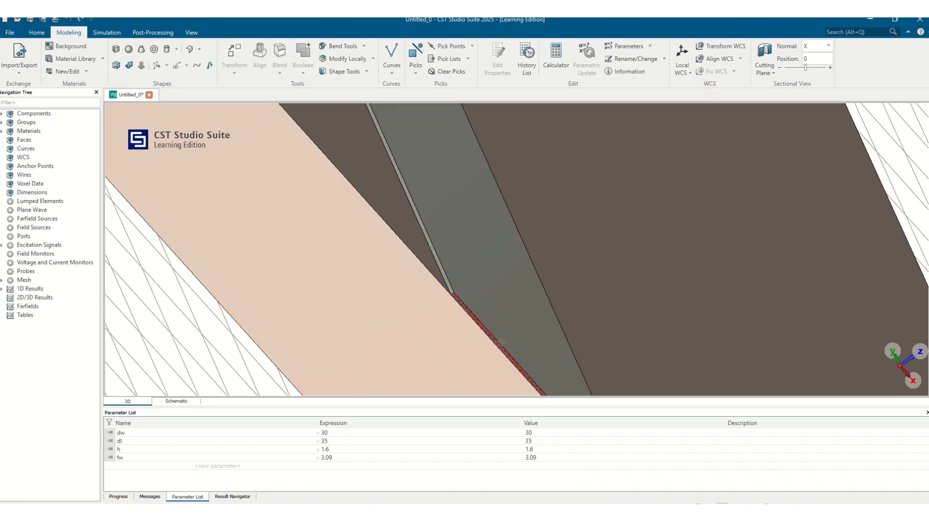
- Calculate the microstrip port extension coefficient with the solver ports macro and construct a waveguide port from the picked face
click(36, 32)
click(566, 68)
mouse_move(602, 183)
mouse_move(687, 289)
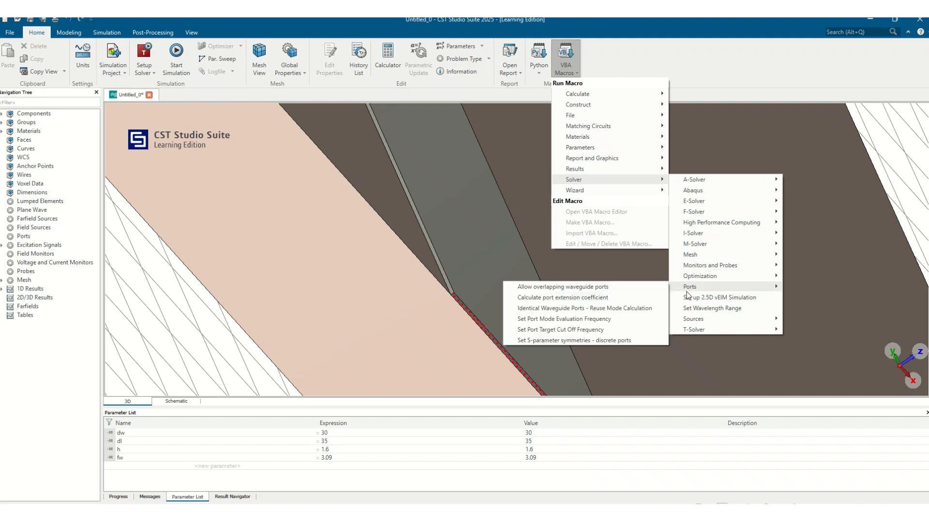
click(590, 297)
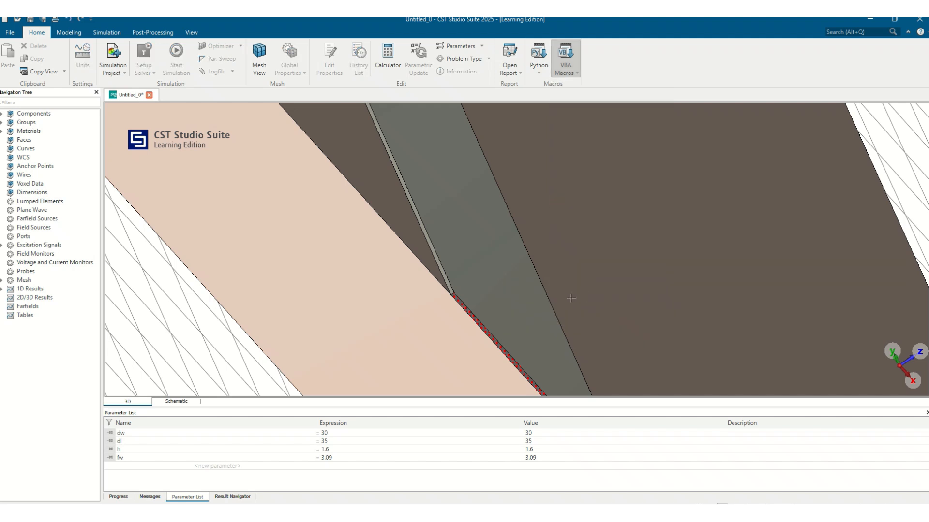
drag(841, 159, 840, 146)
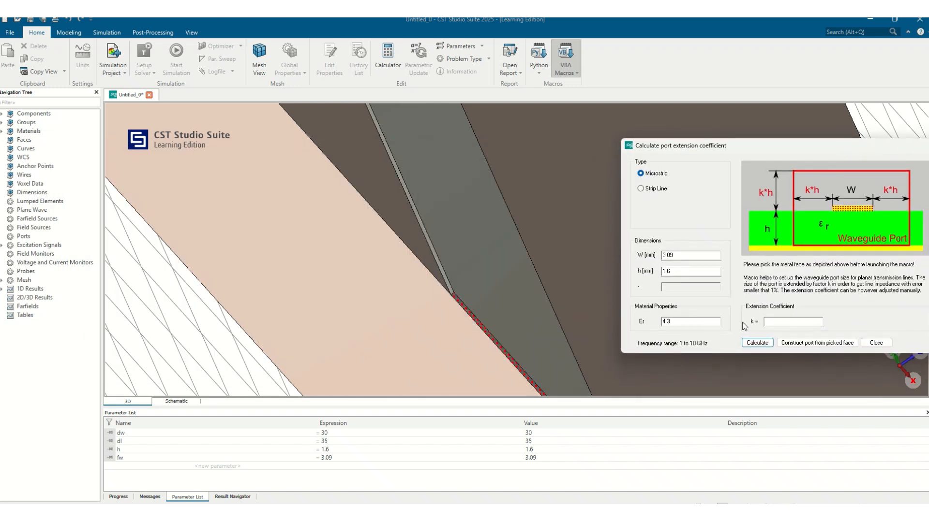
click(799, 343)
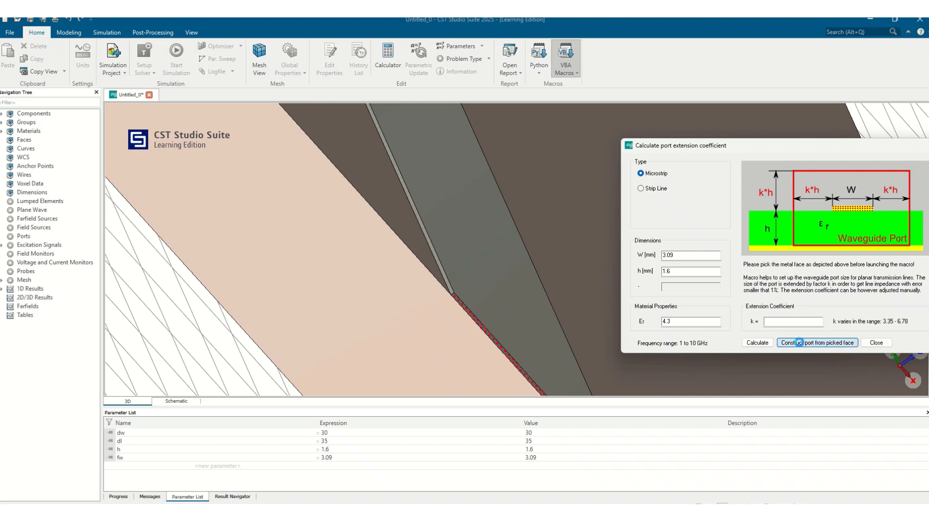
click(876, 342)
- Pick the thin end face of the trace at its positive-Y end
drag(551, 252, 522, 273)
drag(437, 235, 502, 280)
scroll(502, 280, up, 10)
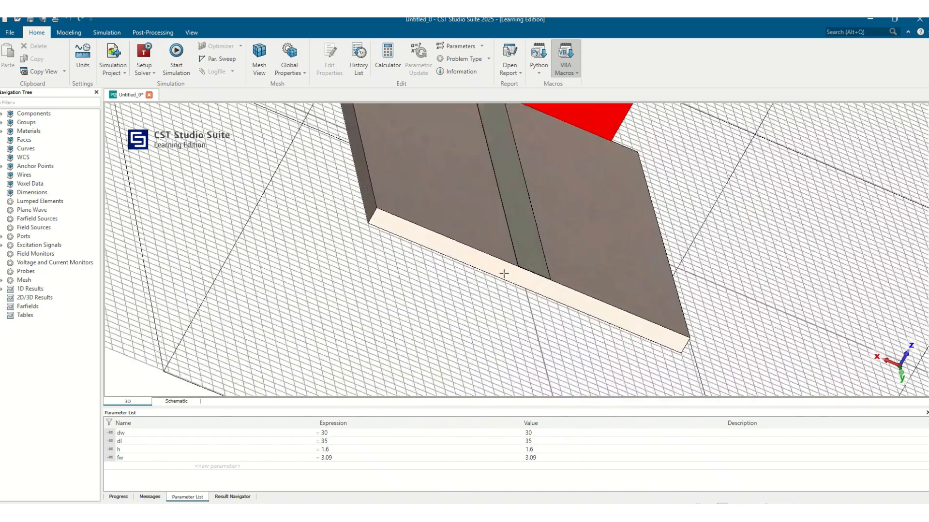
scroll(574, 236, up, 3)
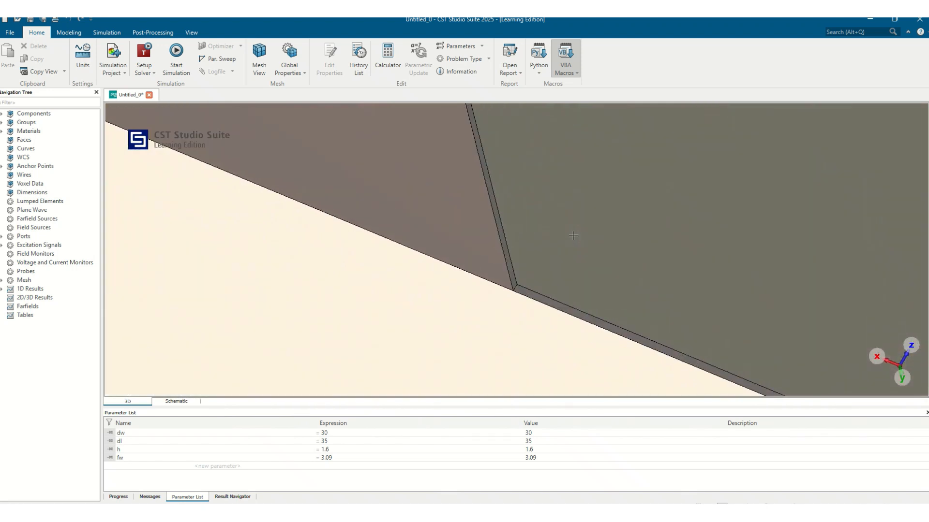
key(f)
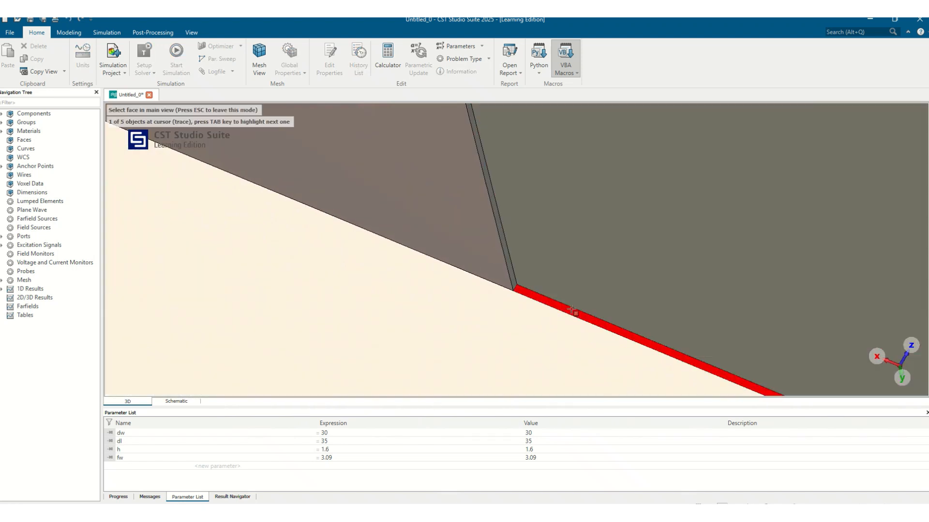
click(579, 316)
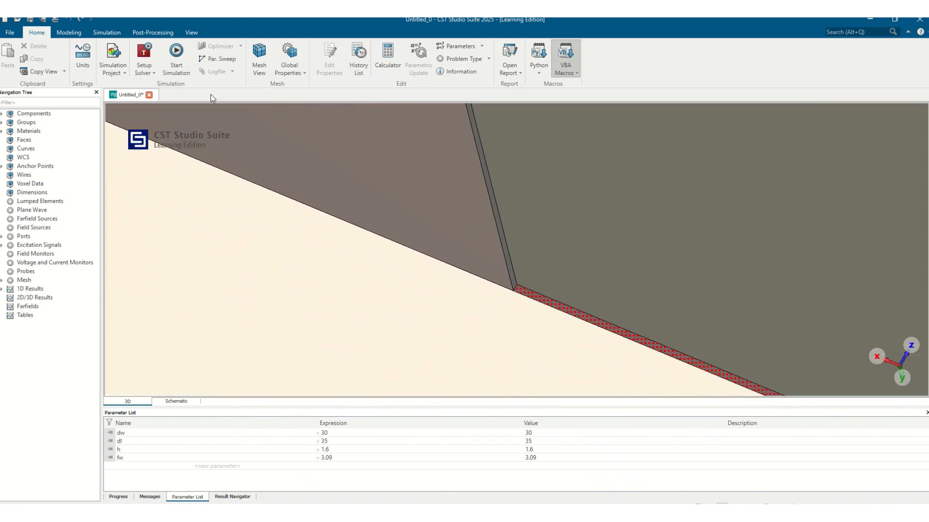
- Construct the second waveguide port from the picked face with the port extension macro, using k = 6.78
click(572, 76)
mouse_move(596, 179)
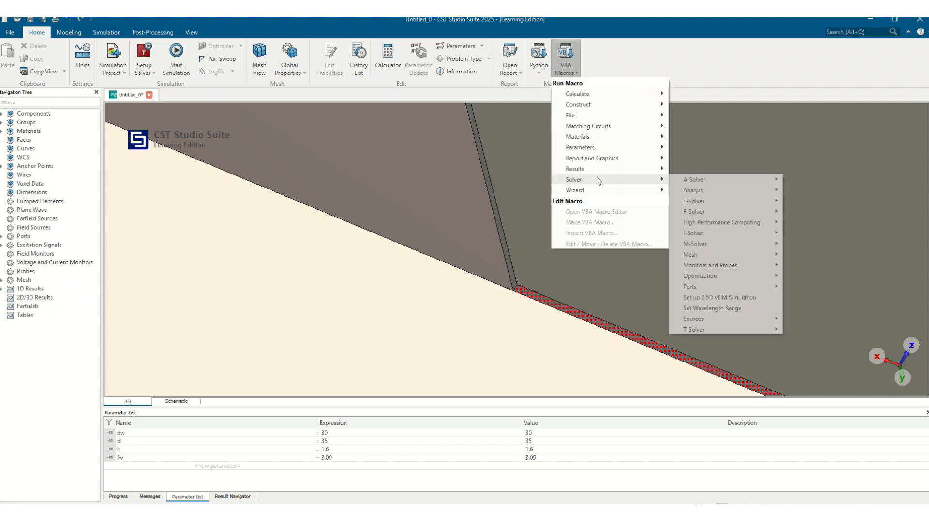
mouse_move(701, 288)
click(597, 297)
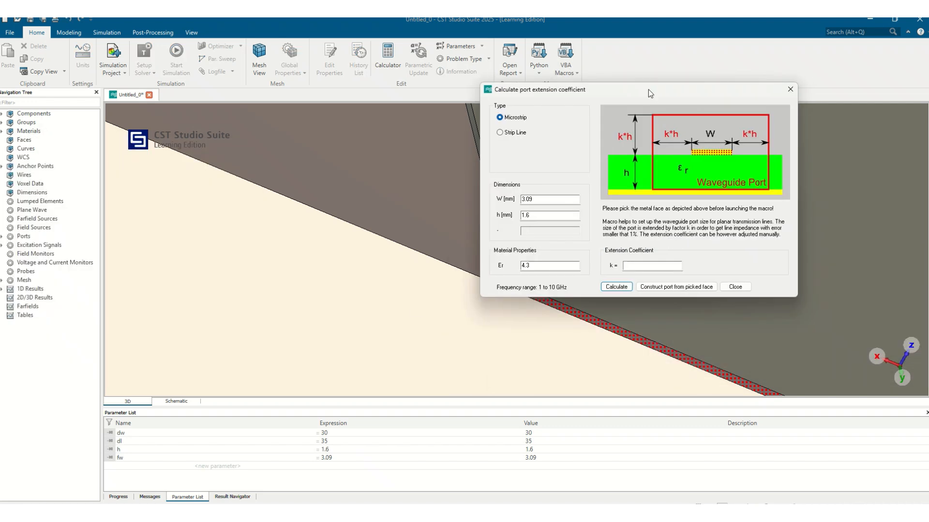
click(656, 288)
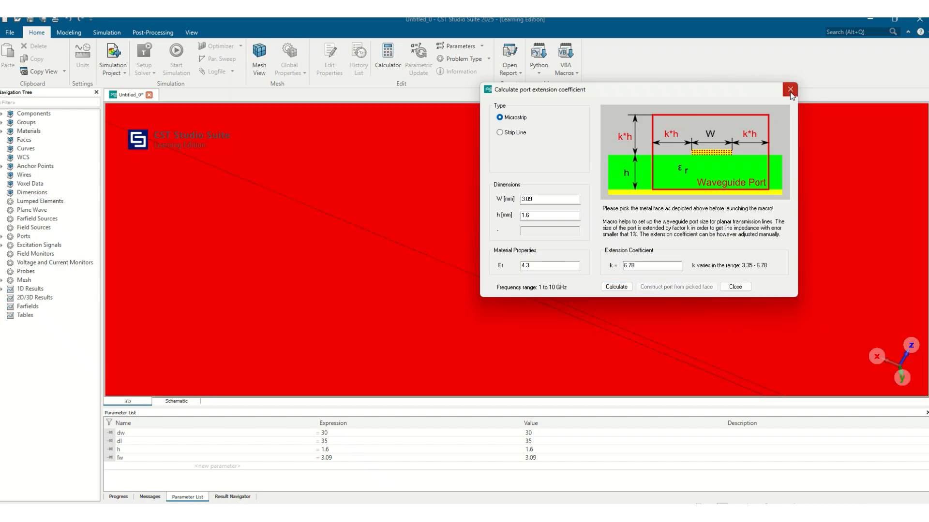
click(734, 287)
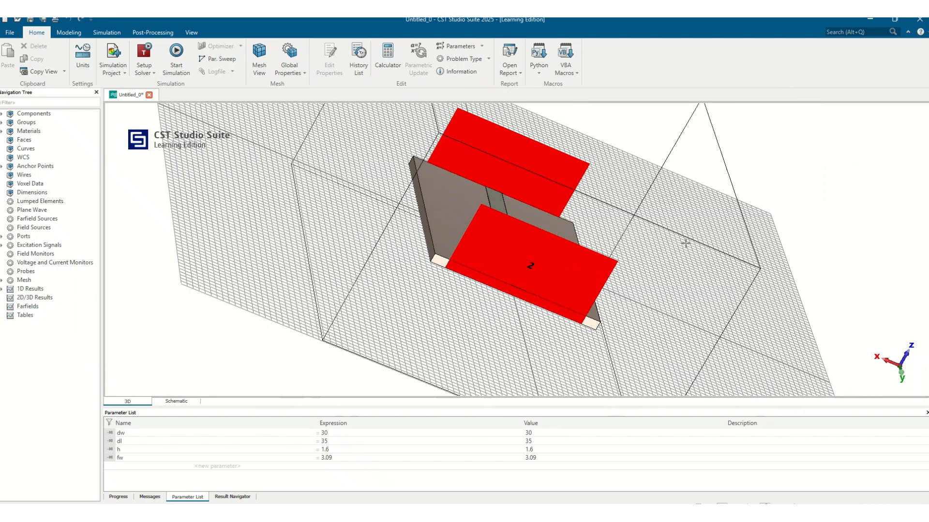
- Hide the working plane grid and turn the model to show the ground plane underneath
drag(662, 290, 576, 273)
click(191, 32)
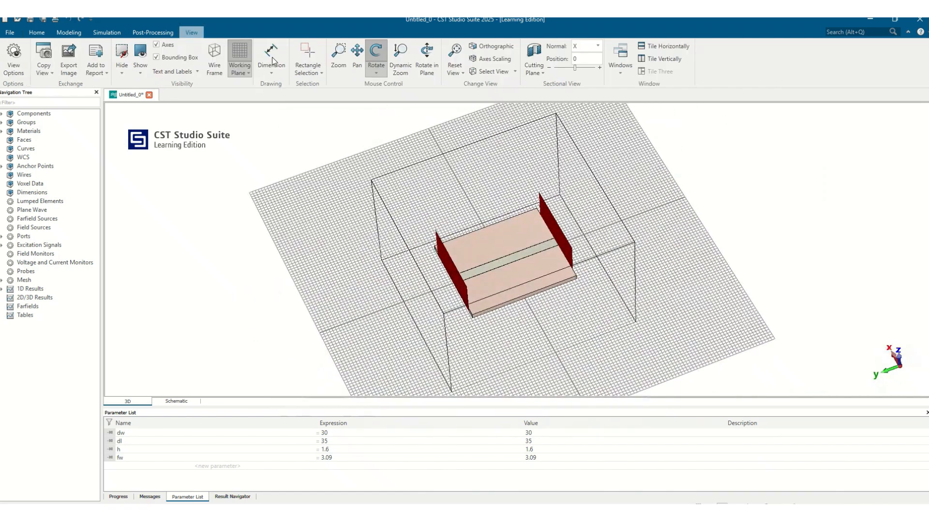
click(251, 60)
drag(364, 116, 511, 209)
mouse_move(490, 291)
mouse_down()
mouse_move(443, 342)
mouse_move(491, 272)
mouse_up()
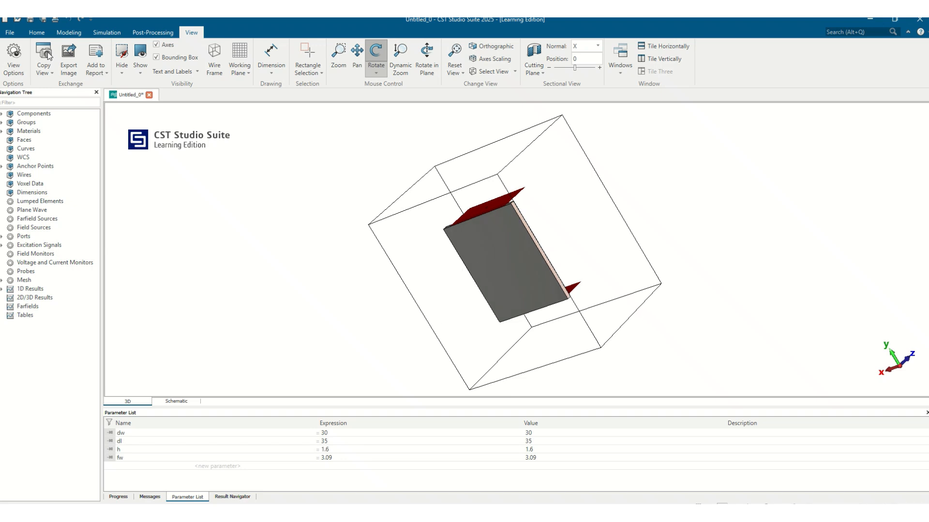
- Set the Zmin boundary condition at the ground plane to electric (Et = 0)
click(106, 32)
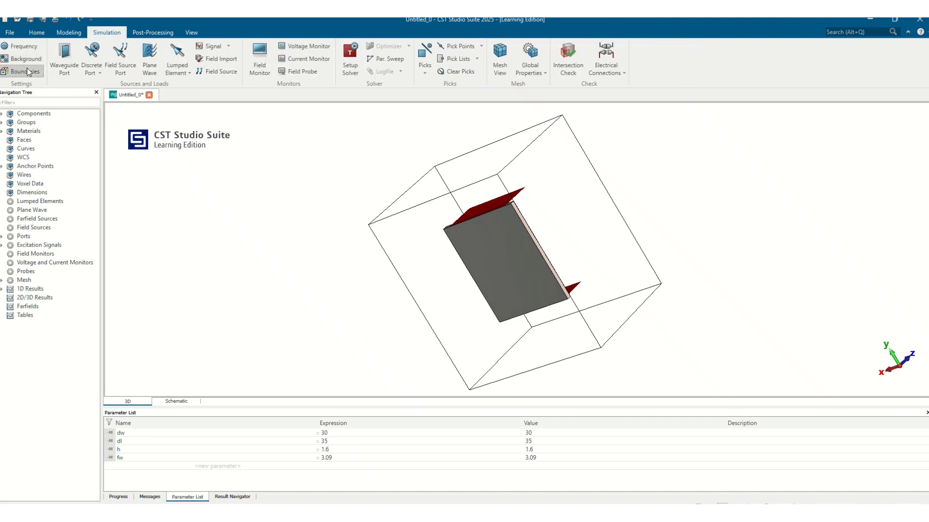
click(26, 71)
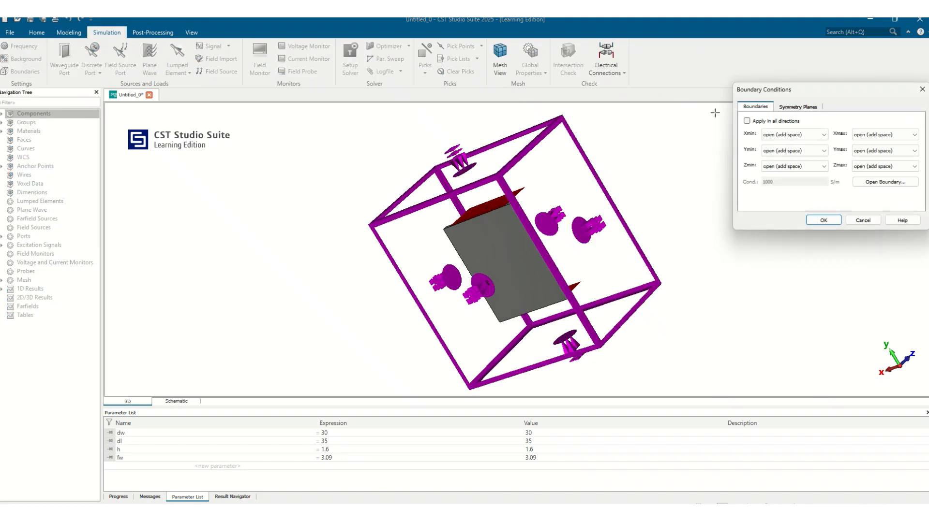
click(818, 173)
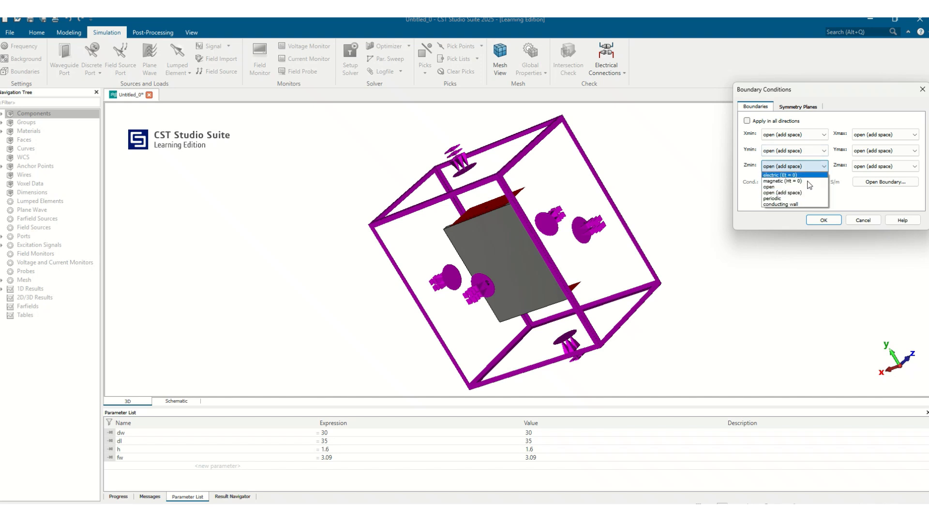
click(794, 176)
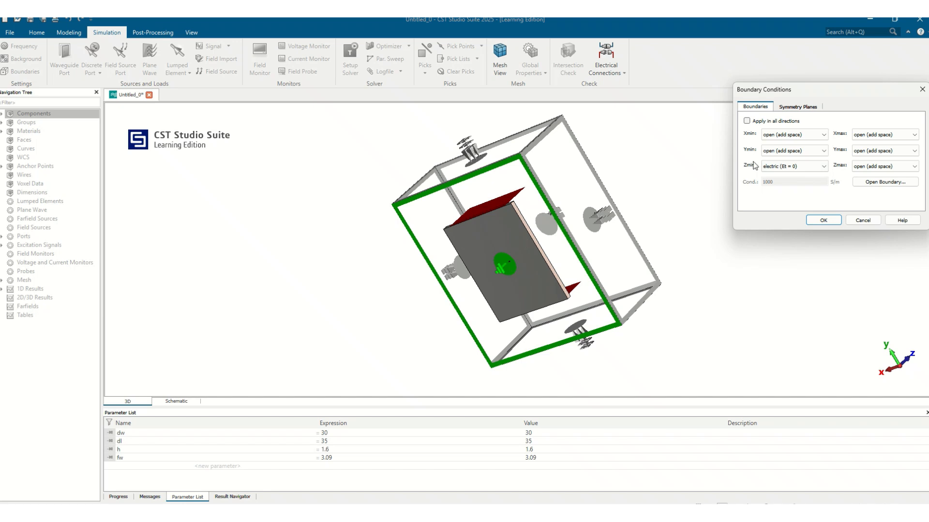
drag(595, 213, 235, 250)
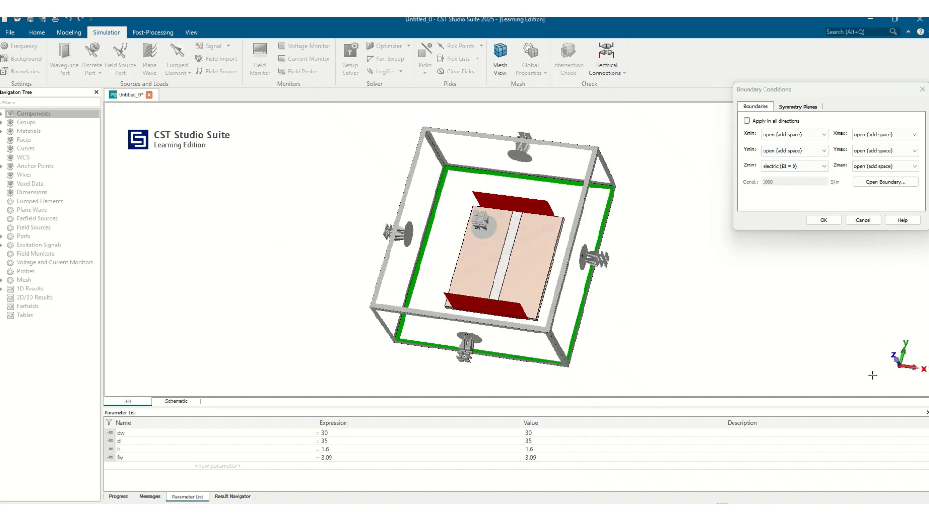
drag(584, 226, 640, 265)
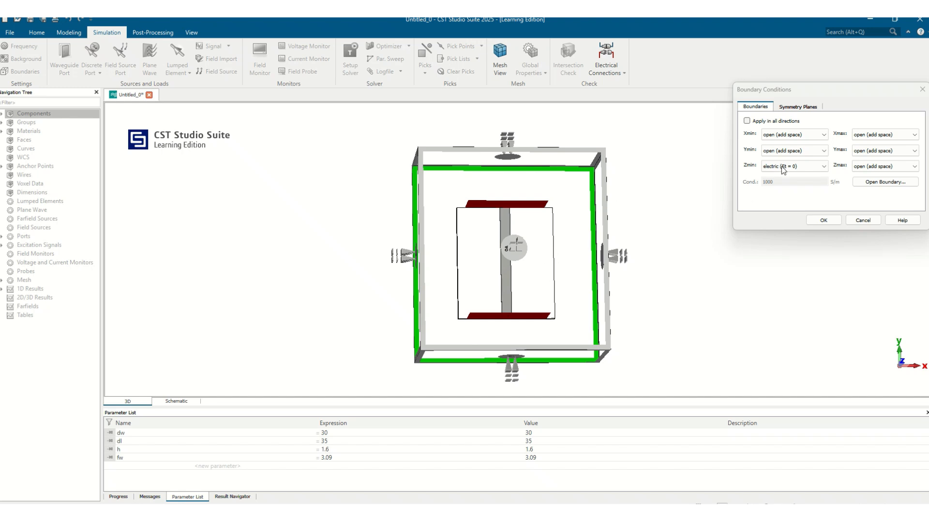
- Set the Xmin and Xmax boundaries to open and apply the boundary conditions
click(807, 135)
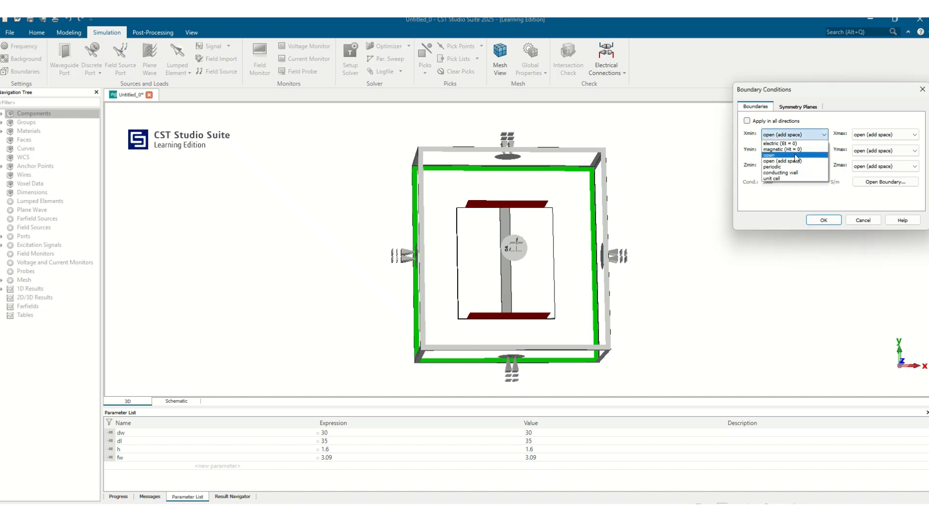
click(794, 155)
click(884, 135)
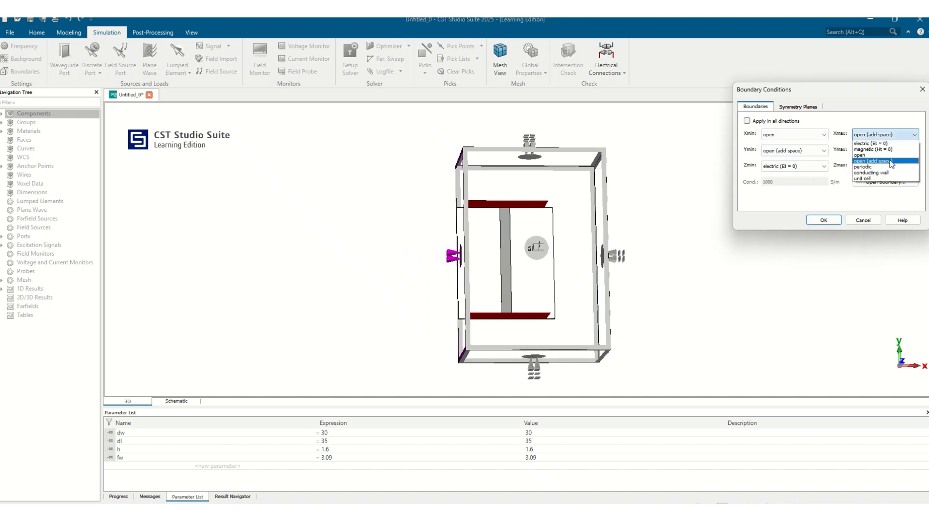
click(889, 156)
drag(684, 238, 476, 305)
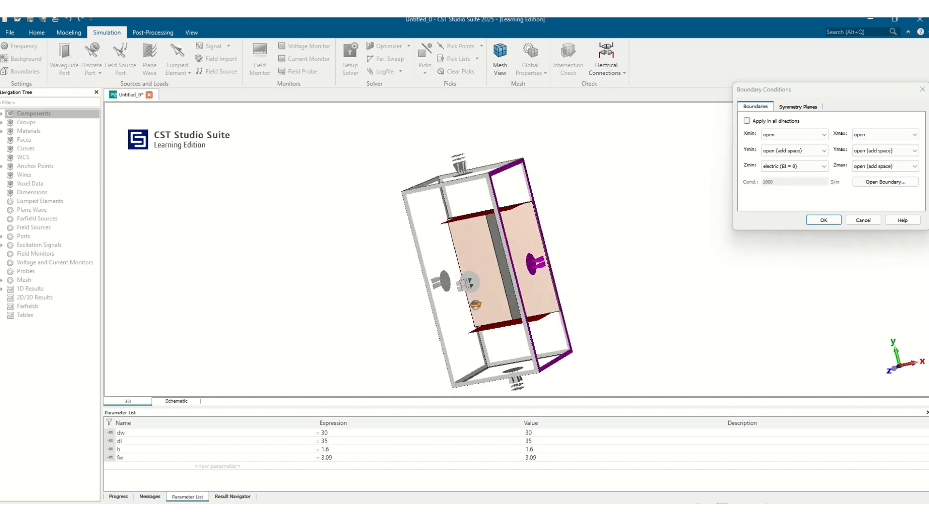
click(826, 221)
drag(785, 237, 505, 207)
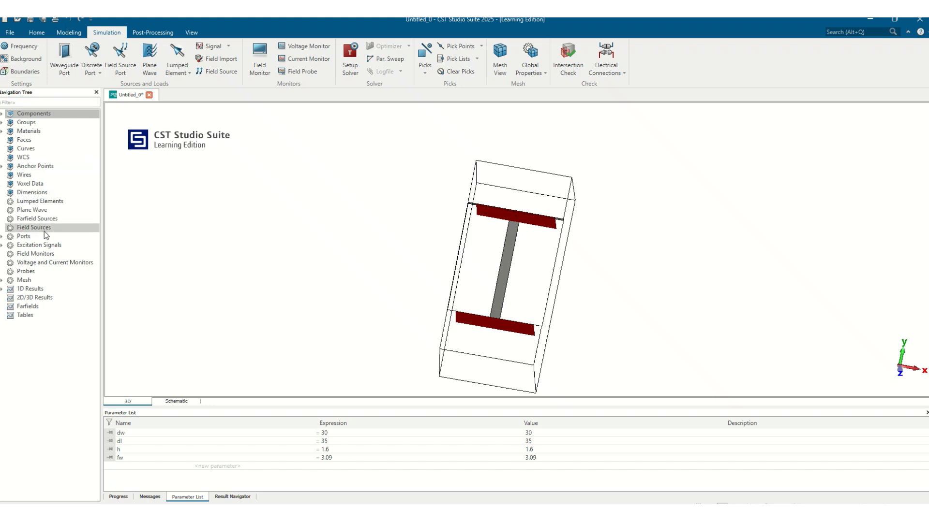
- Add an E-field monitor and an H-field and surface current monitor, both at 5.5 GHz
click(38, 256)
right_click(38, 256)
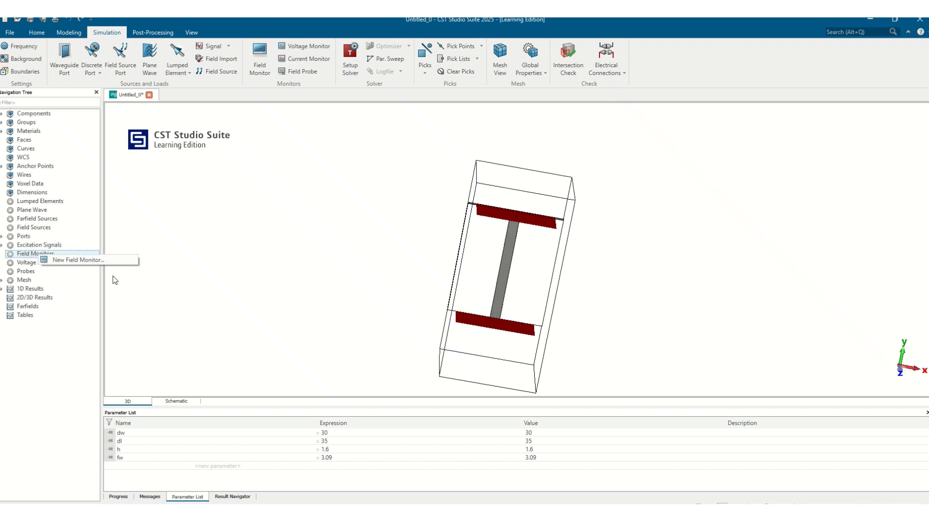
click(107, 260)
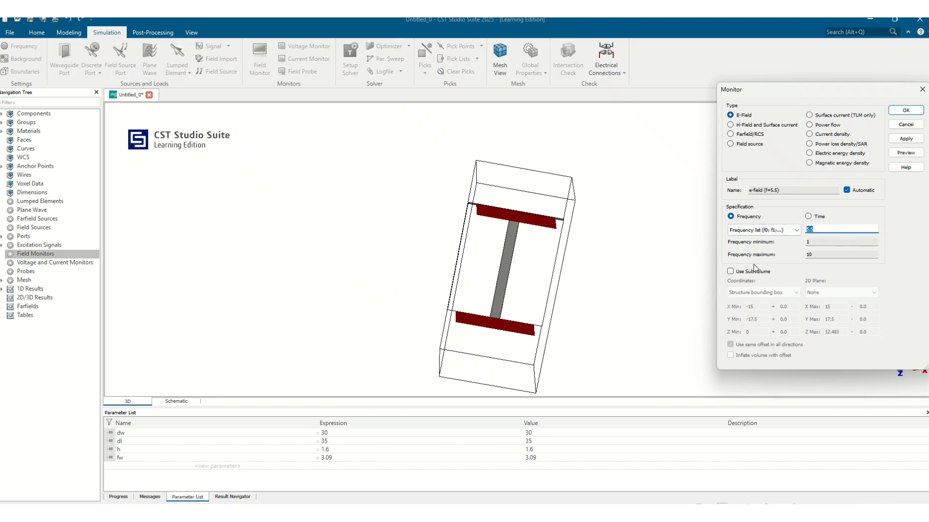
click(909, 141)
click(781, 127)
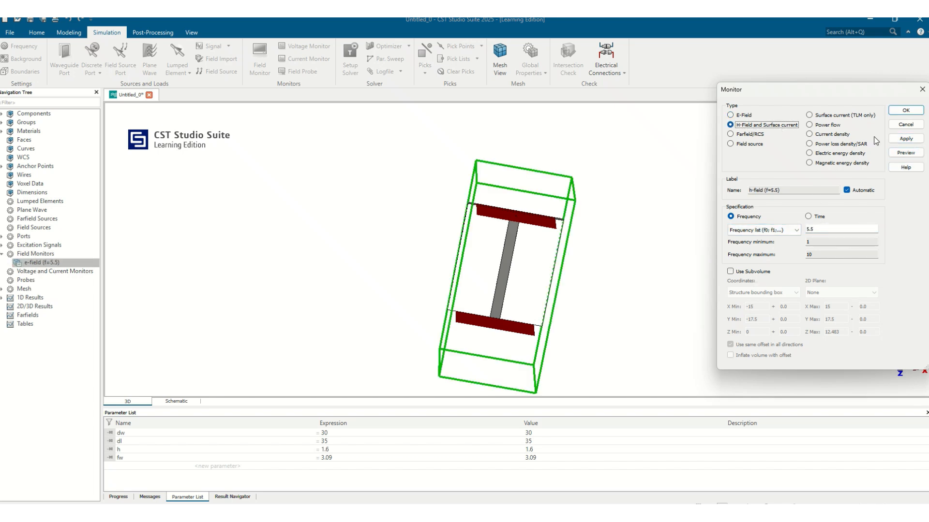
click(909, 140)
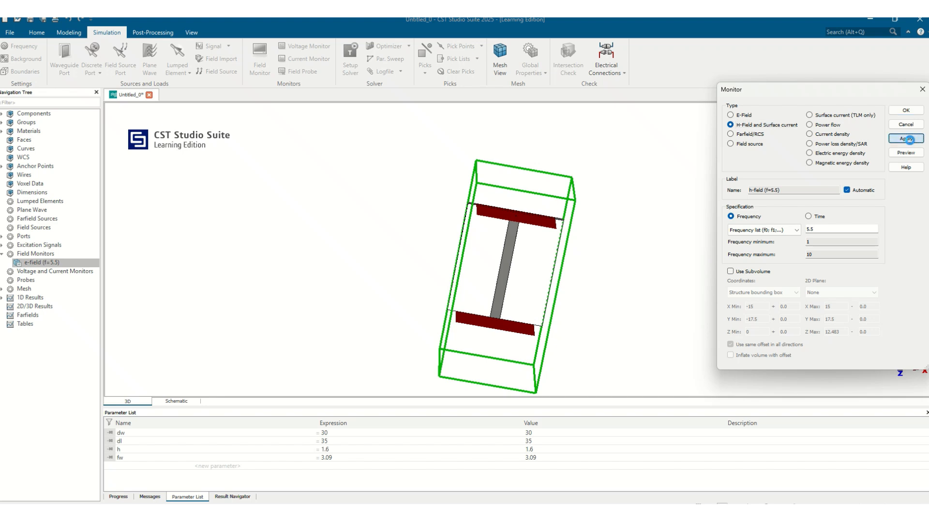
click(905, 110)
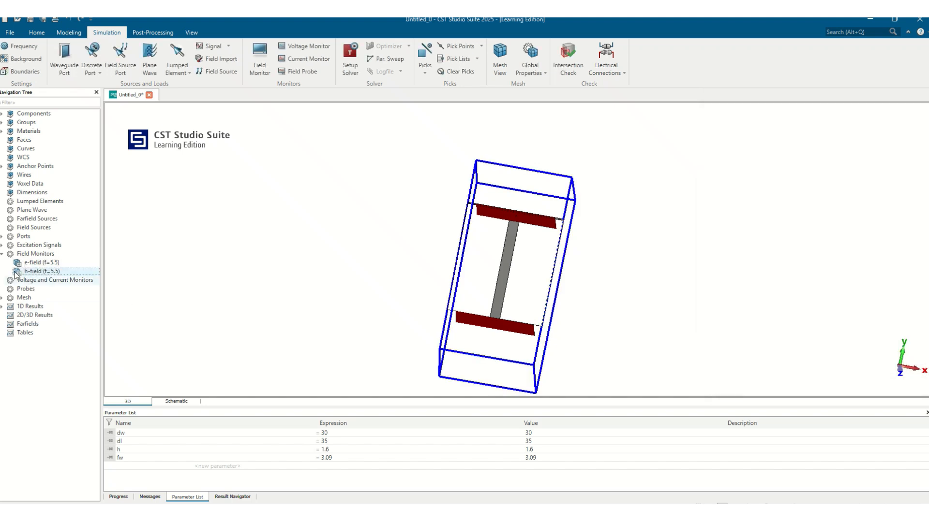
- Run the solver with the project saved as micro and expand the 1D results
click(344, 62)
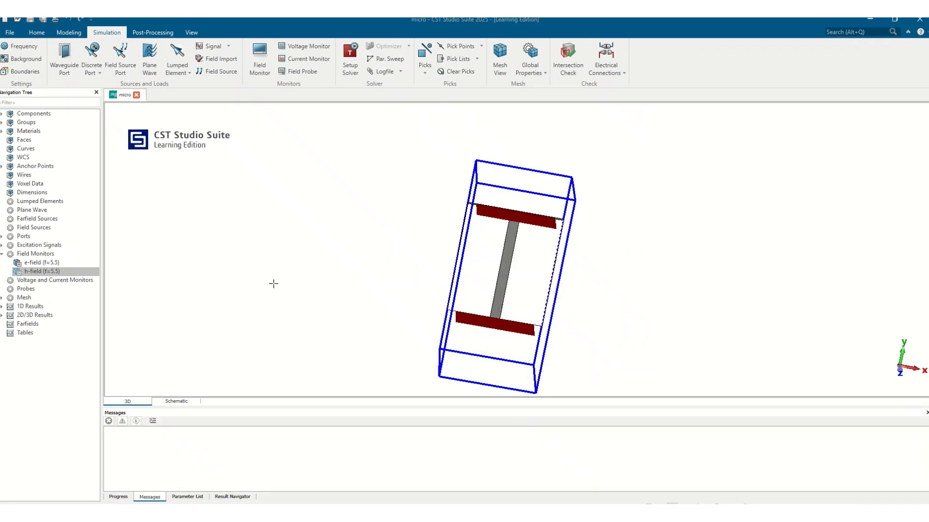
click(2, 306)
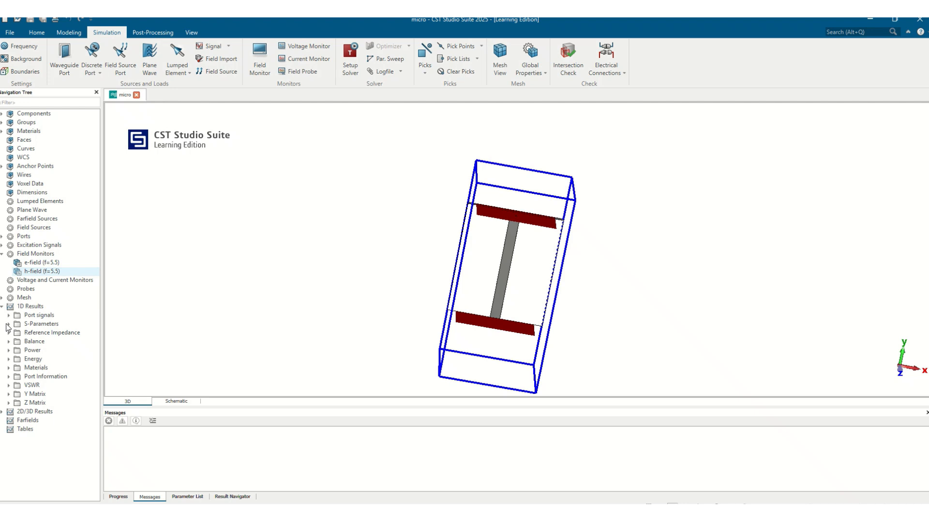
- Plot the S1,1 magnitude, and return to the 3D model to inspect the microstrip line and its ports
drag(473, 338, 483, 309)
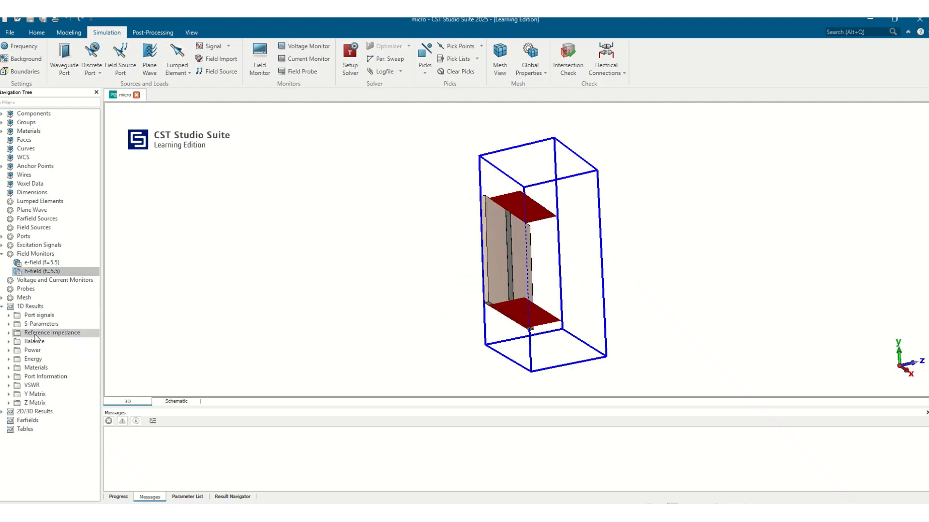
click(9, 324)
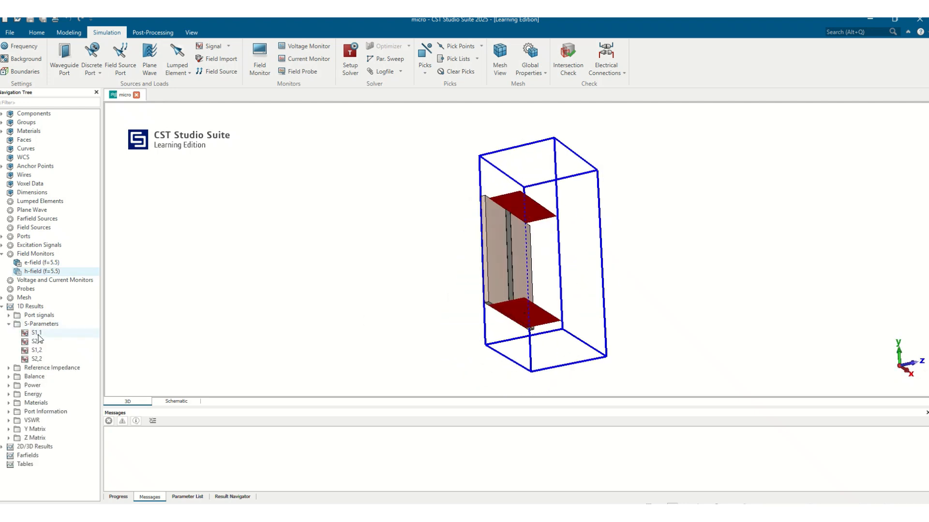
click(37, 333)
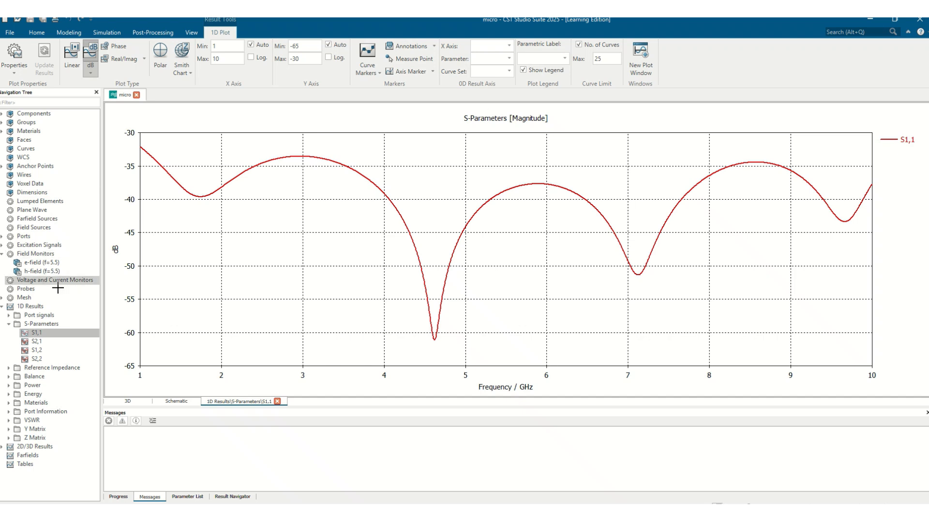
click(48, 115)
drag(586, 315, 420, 226)
mouse_move(456, 288)
mouse_down()
mouse_move(415, 265)
mouse_move(465, 278)
mouse_up()
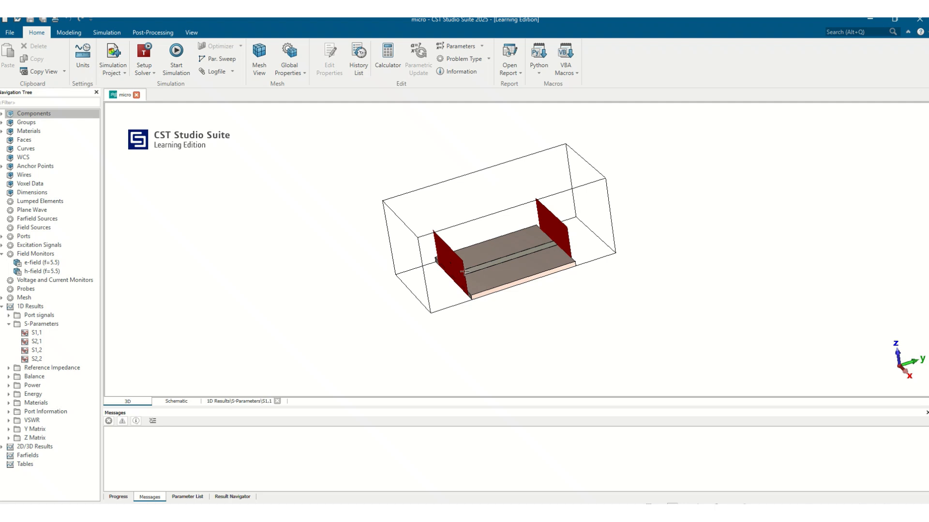
- Plot S2,1 together with S1,1, and overlay all four S-parameter curves in one plot
click(43, 340)
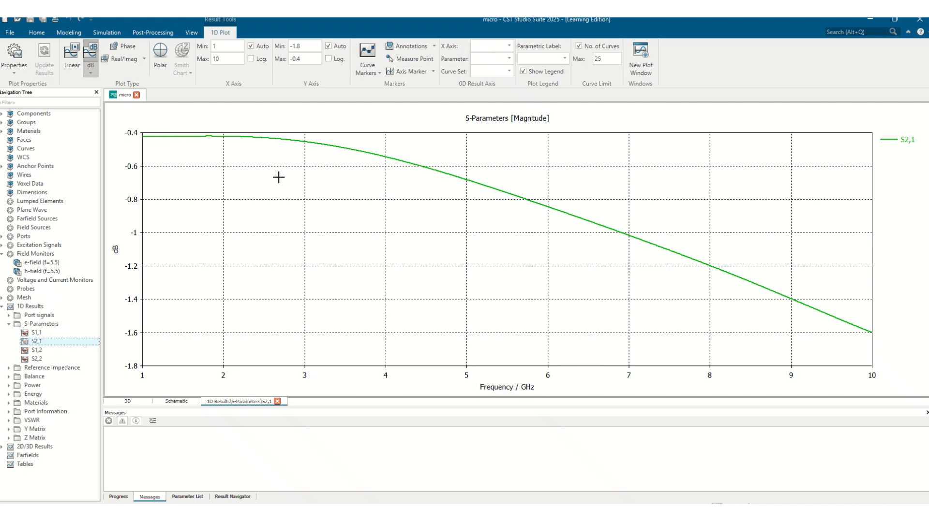
ctrl+click(54, 332)
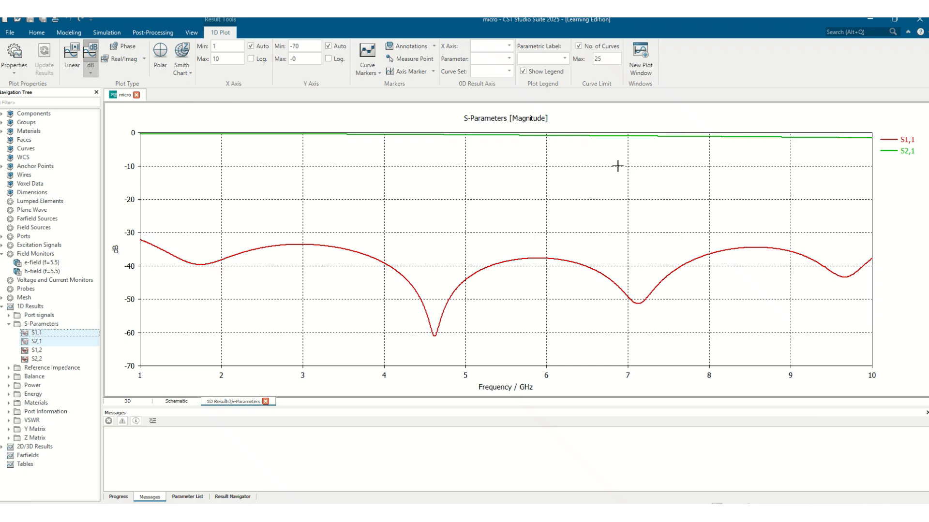
click(49, 350)
ctrl+click(38, 359)
ctrl+click(42, 334)
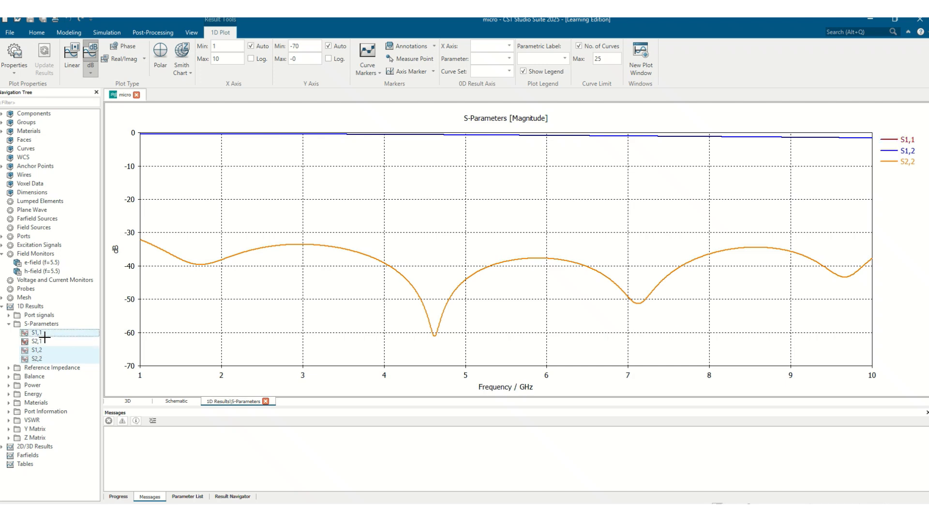
ctrl+click(43, 342)
- Compare the reflection curves S2,2 and S1,1 in one plot, and the transmission curves S2,1 and S1,2 in another
click(39, 358)
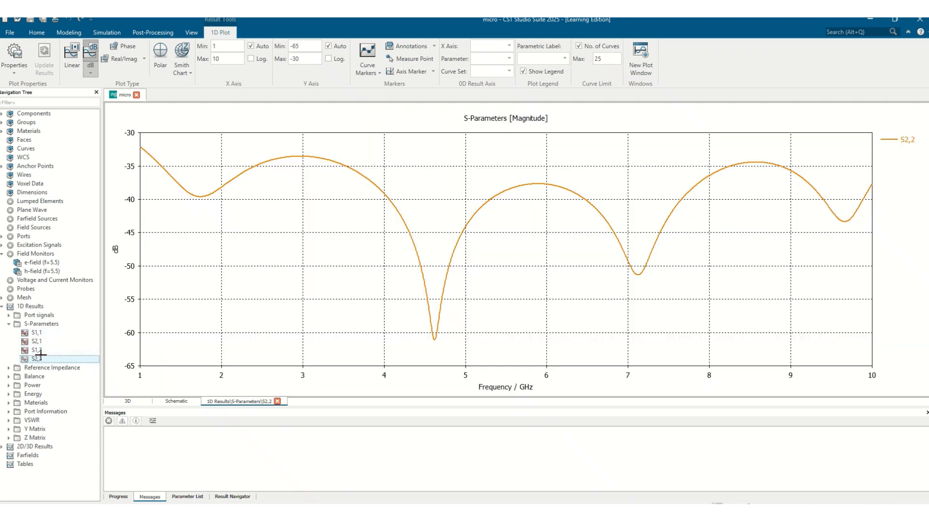
ctrl+click(55, 334)
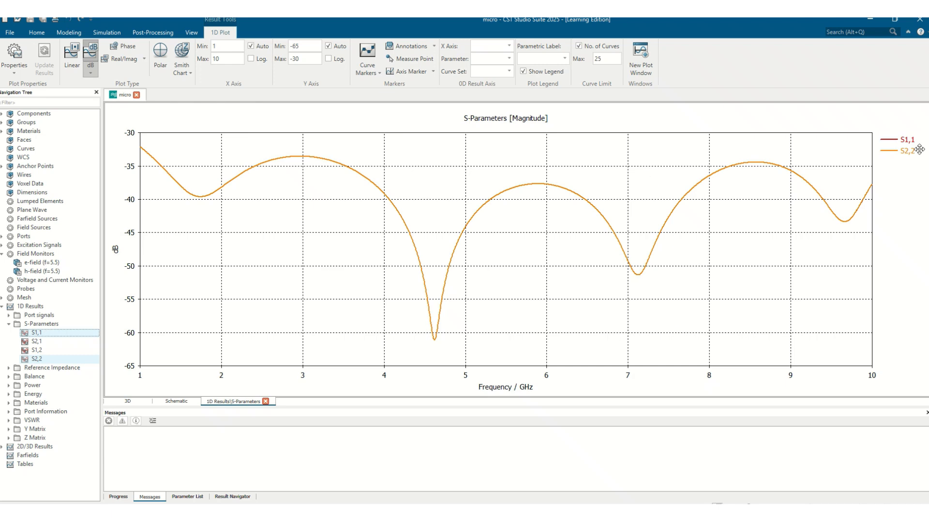
click(37, 342)
ctrl+click(39, 350)
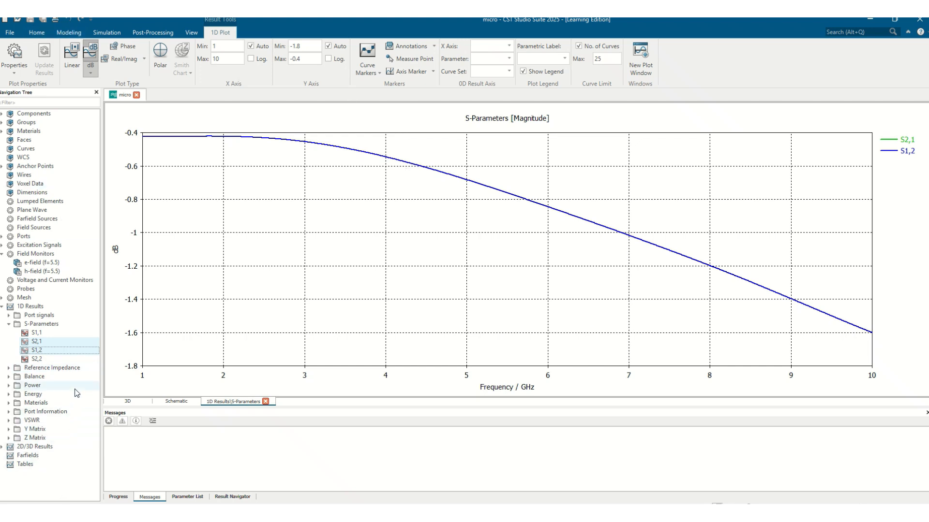
- Plot the line impedance of port mode 1(1) from the port information and show the parameter list
click(10, 413)
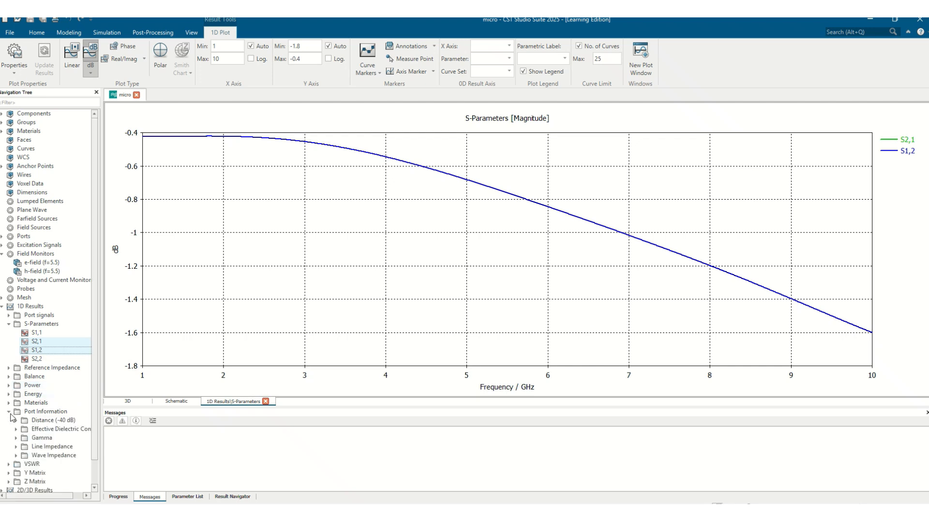
click(16, 447)
click(43, 456)
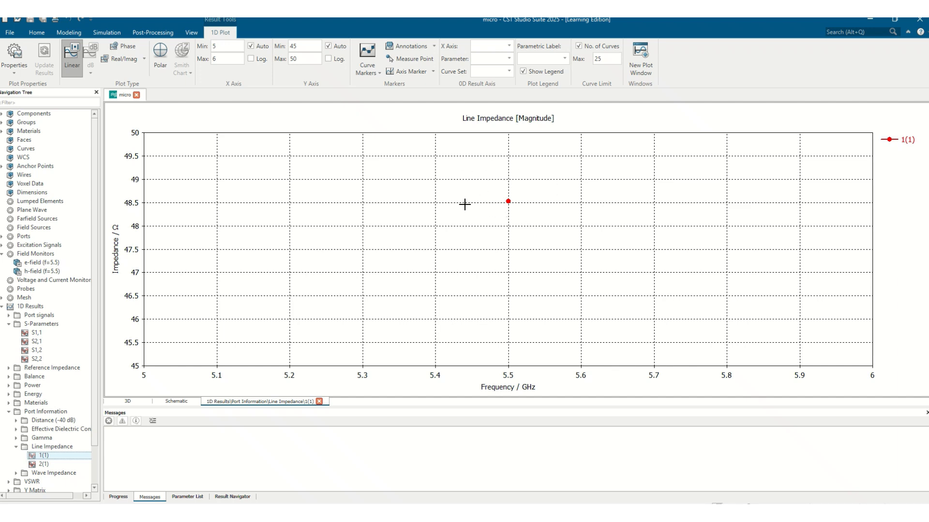
click(188, 498)
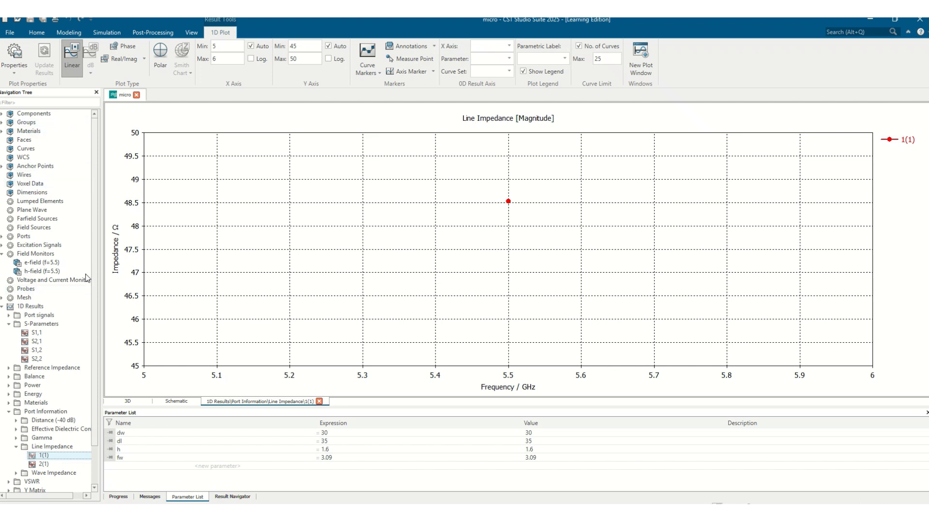
- Inspect the 3D model from several angles alongside its parameters, and return to the 1(1) line impedance plot
click(45, 116)
drag(479, 264, 443, 372)
drag(489, 311, 581, 194)
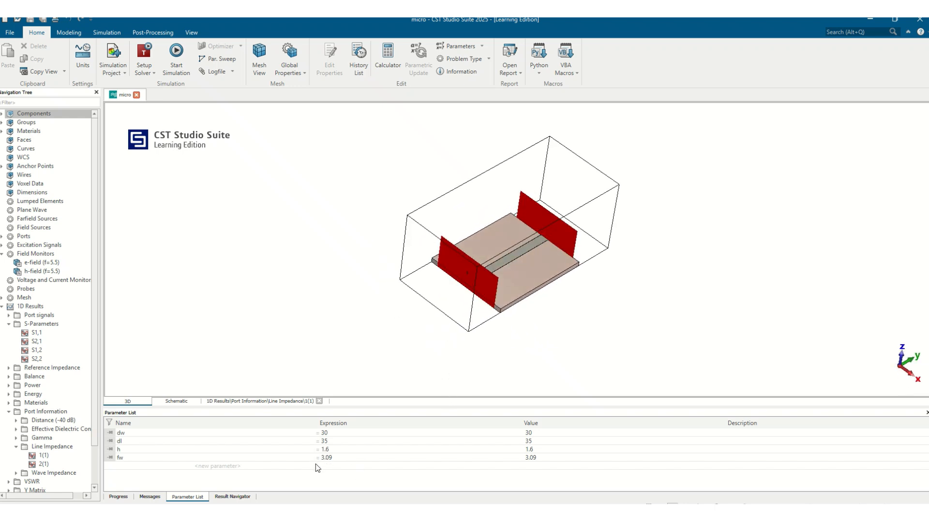
click(56, 458)
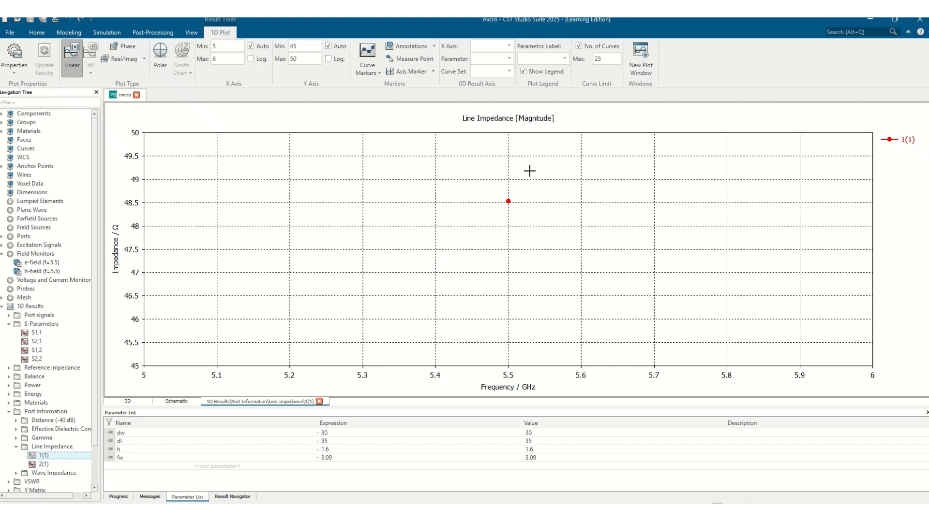
- Display the e1 electric field port mode of Port1 from the 2D/3D results and view it from the port side
click(17, 447)
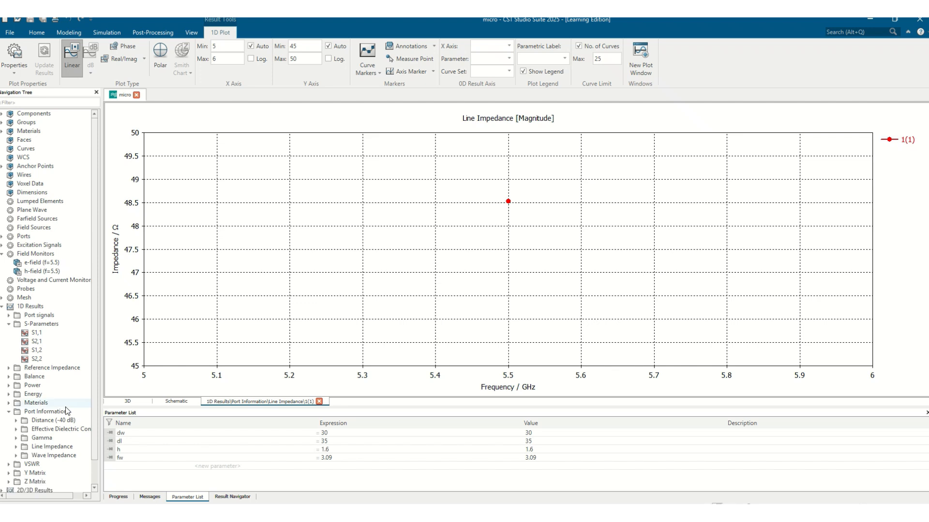
scroll(65, 411, down, 1)
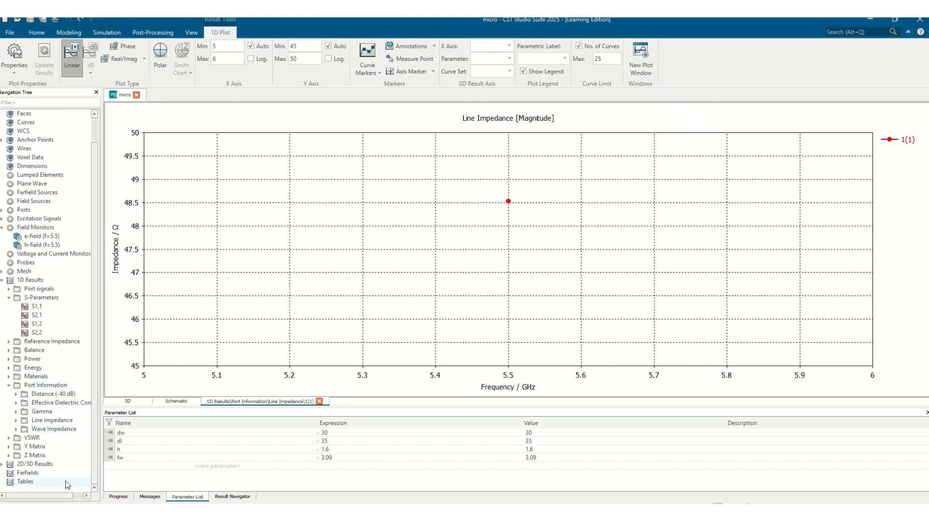
click(3, 465)
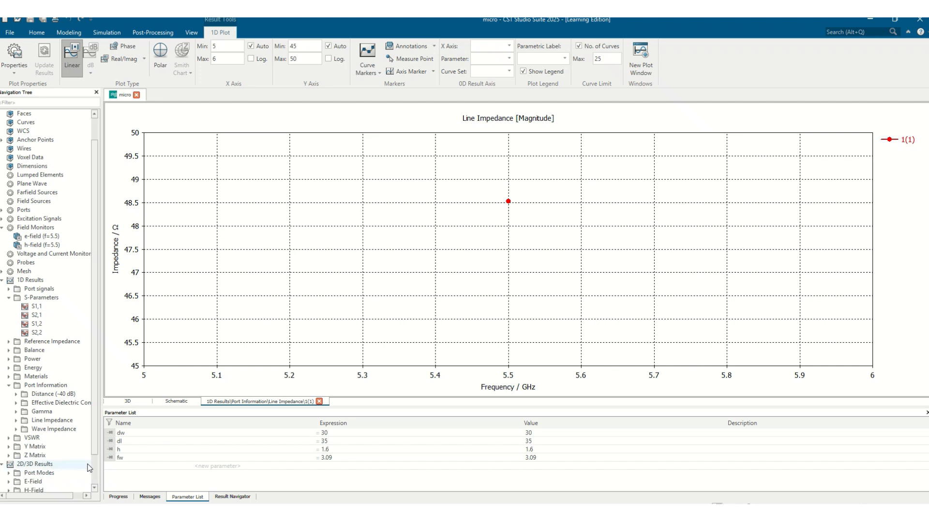
scroll(29, 435, down, 2)
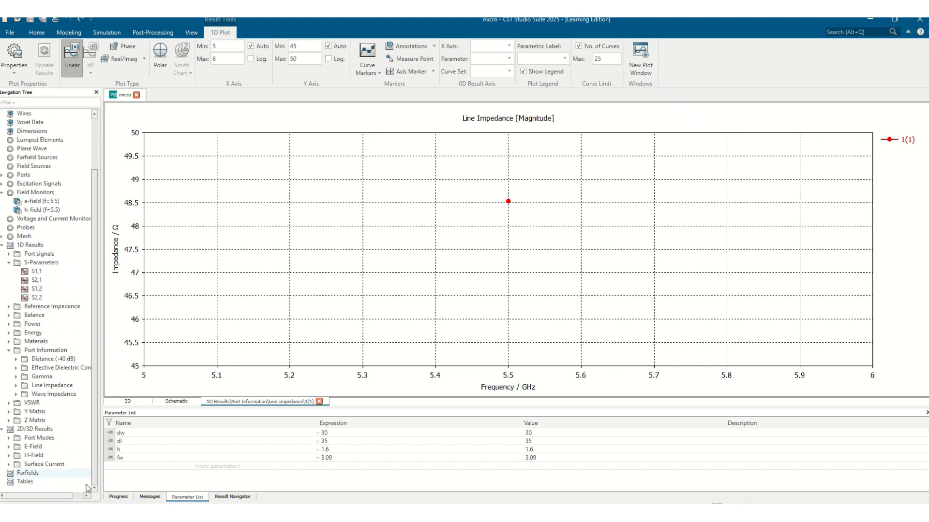
click(14, 440)
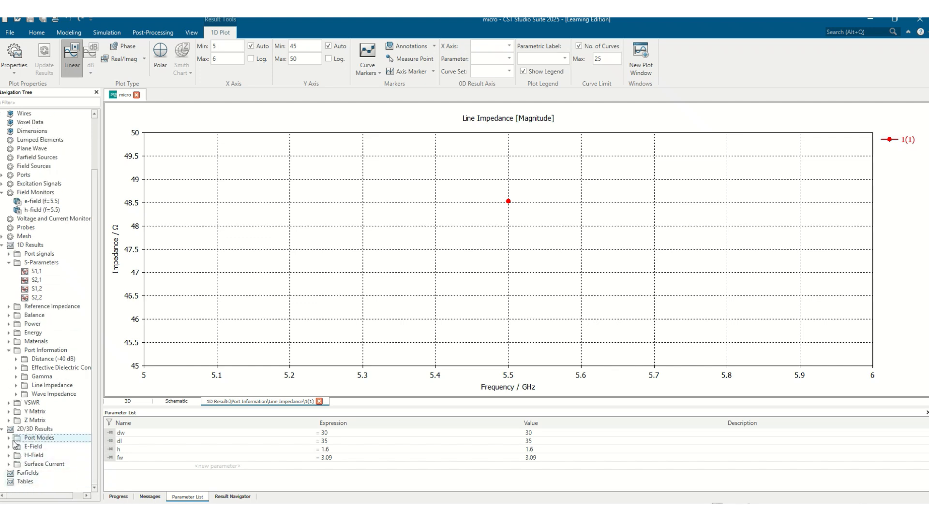
click(8, 438)
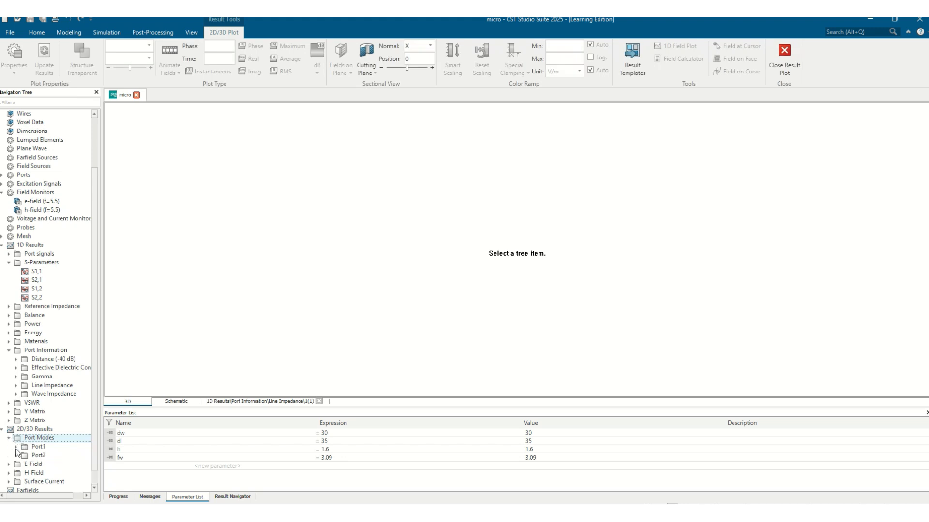
click(17, 447)
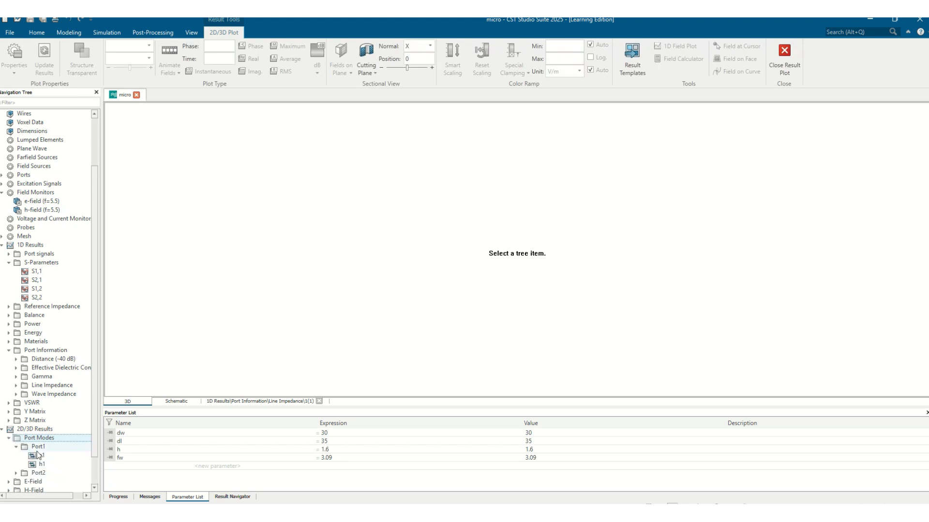
click(39, 456)
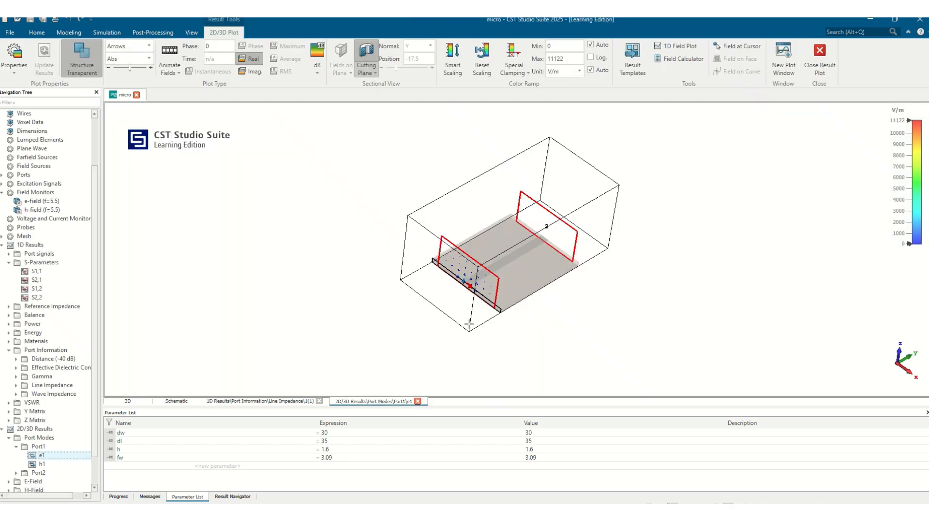
drag(469, 323, 526, 357)
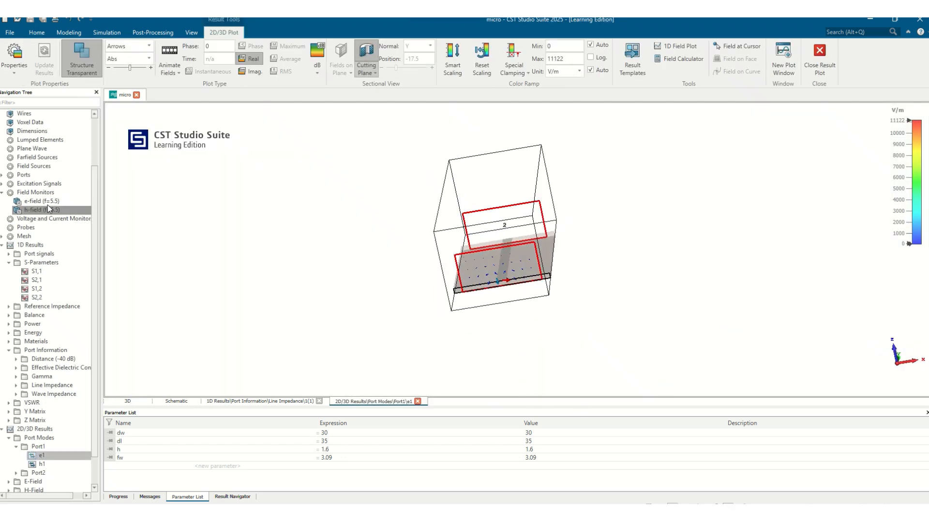
- Hide port1, port2 and the bounding box in the e1 field plot
scroll(57, 278, up, 3)
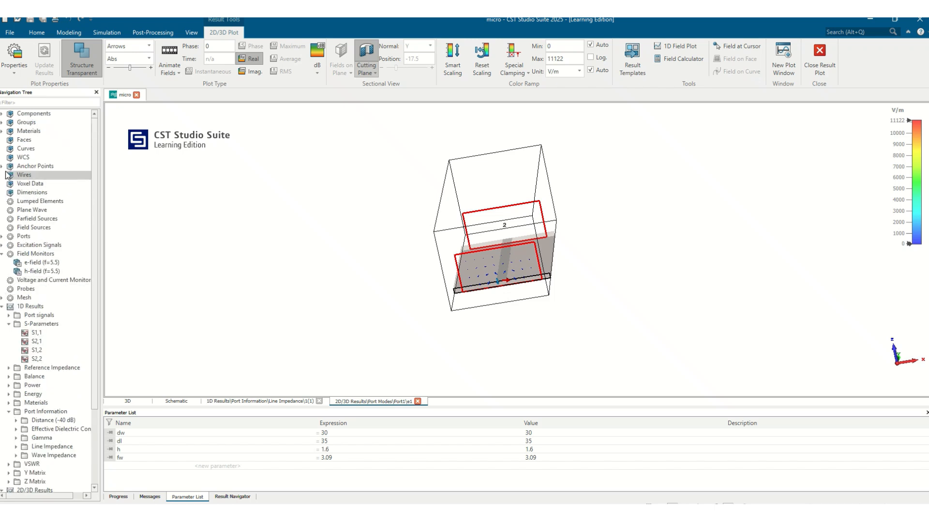
click(2, 236)
click(31, 245)
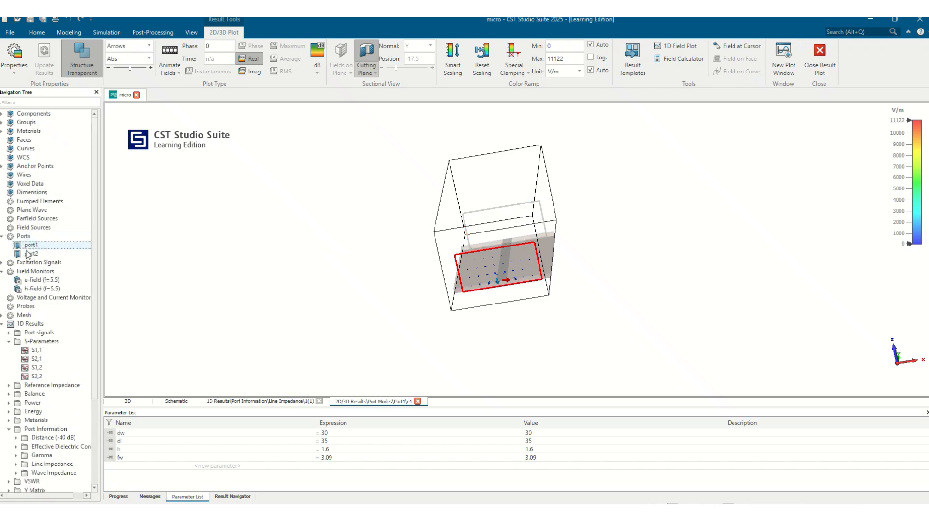
click(30, 253)
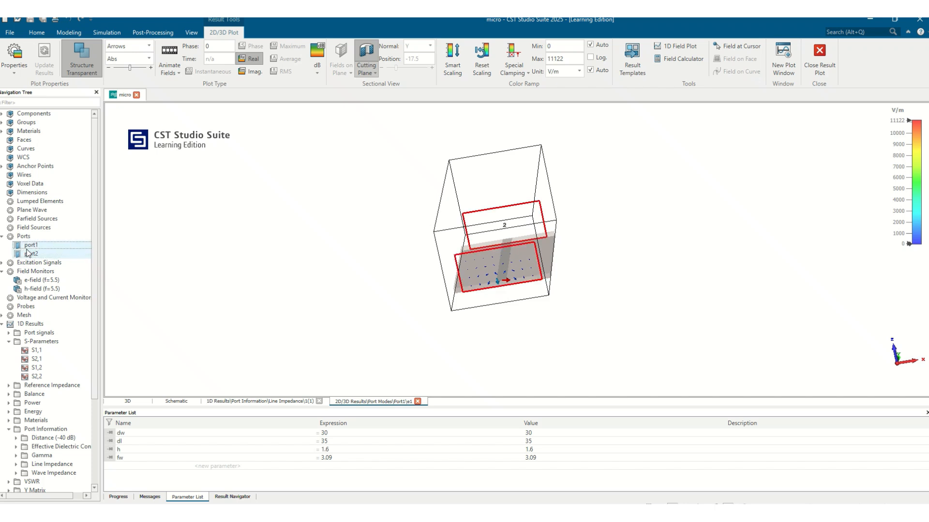
right_click(28, 253)
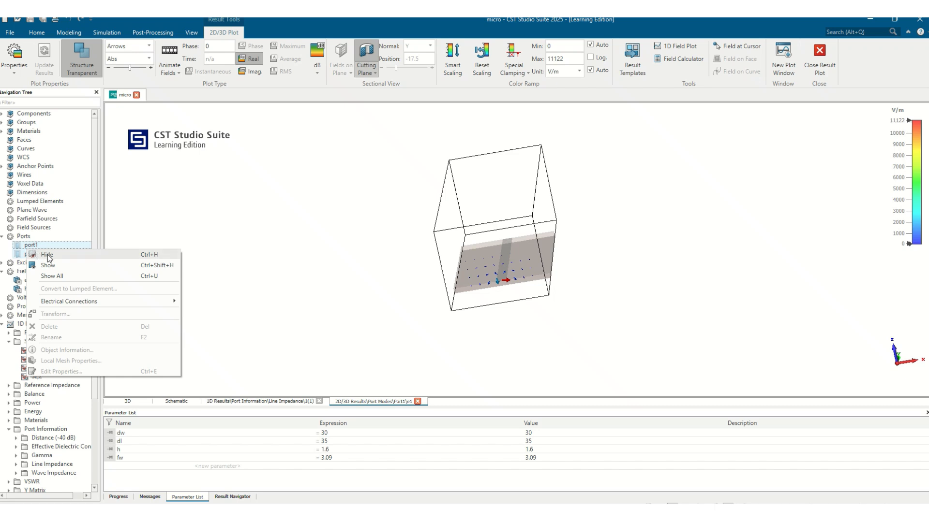
click(219, 258)
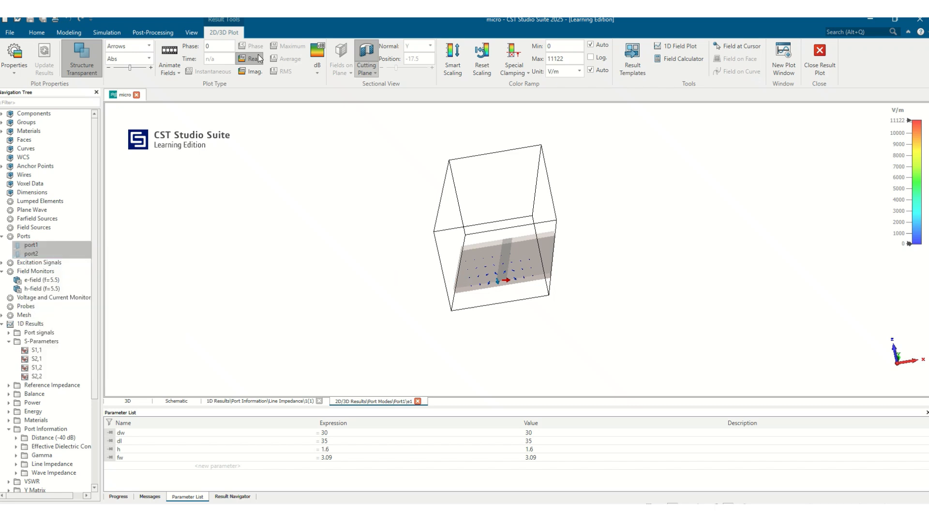
click(191, 33)
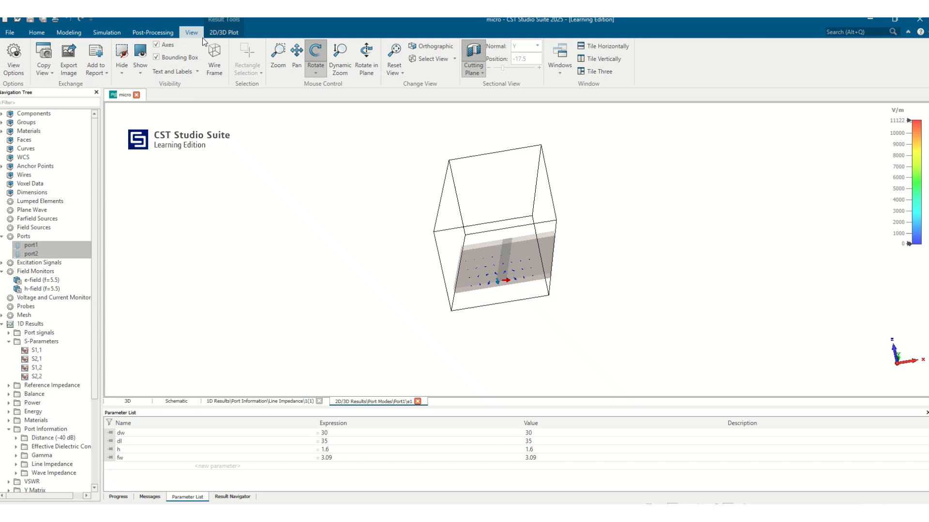
click(167, 61)
- Examine the e1 field arrows around and beneath the microstrip trace up close at the port 1 face
mouse_move(504, 224)
mouse_down()
mouse_move(532, 213)
mouse_move(556, 159)
mouse_move(506, 226)
mouse_up()
scroll(516, 261, up, 5)
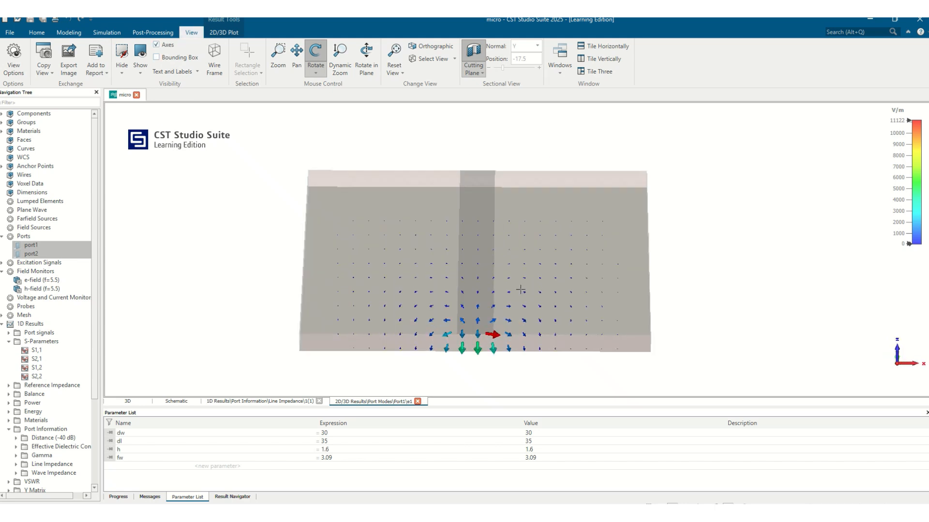
drag(512, 351, 522, 312)
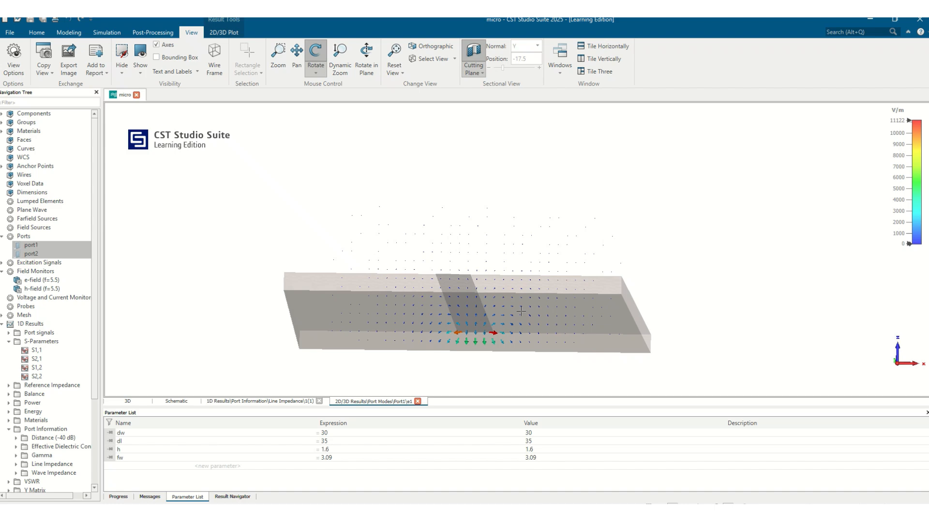
scroll(521, 312, up, 3)
scroll(460, 338, down, 4)
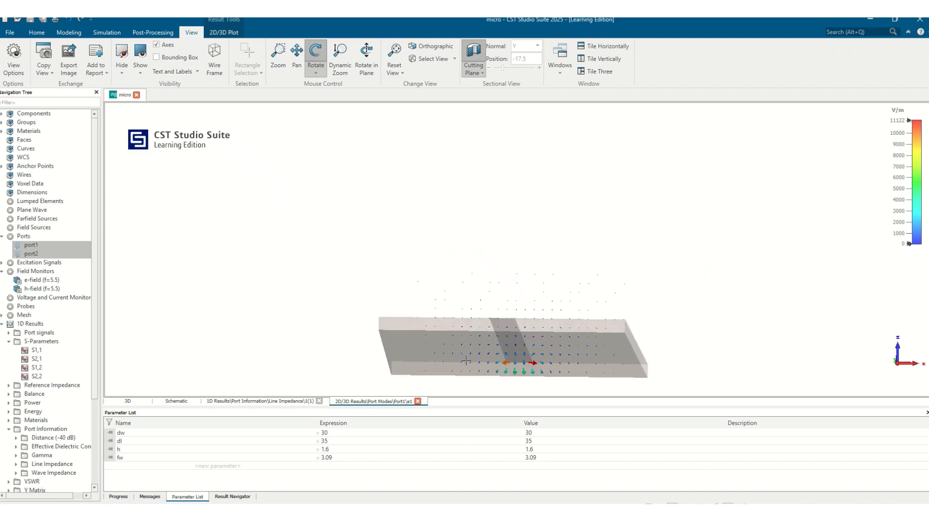
scroll(498, 370, up, 5)
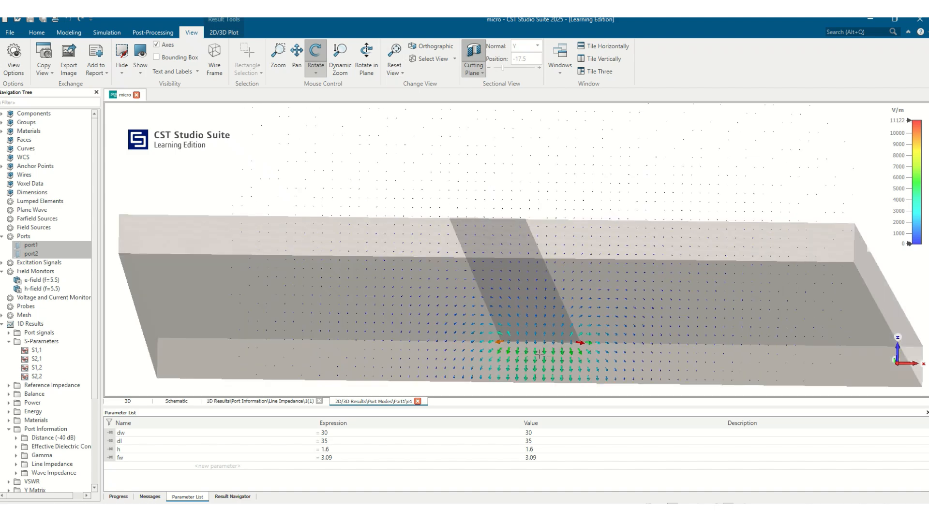
scroll(539, 354, up, 2)
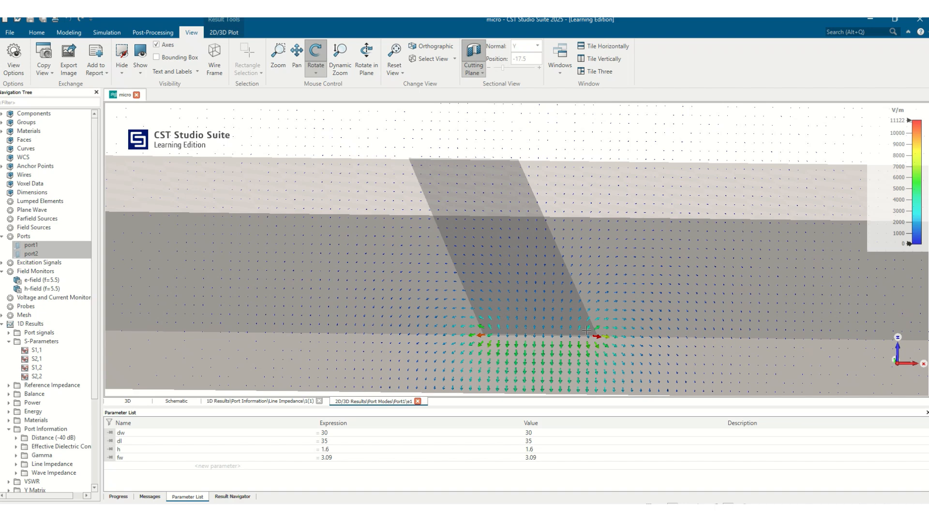
- Lower the e1 field colour scale maximum to about 1989 V/m and view the arrows from a shallower angle
drag(901, 197, 903, 169)
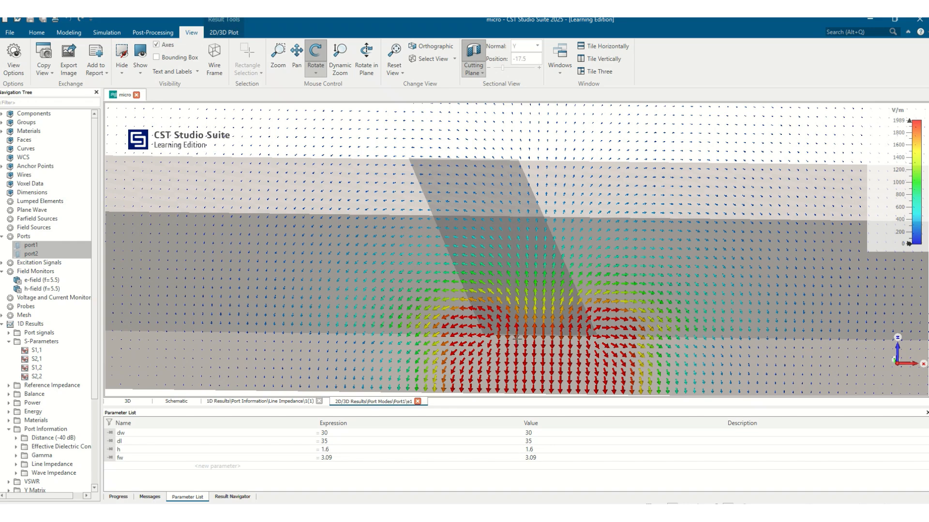
drag(517, 337, 521, 319)
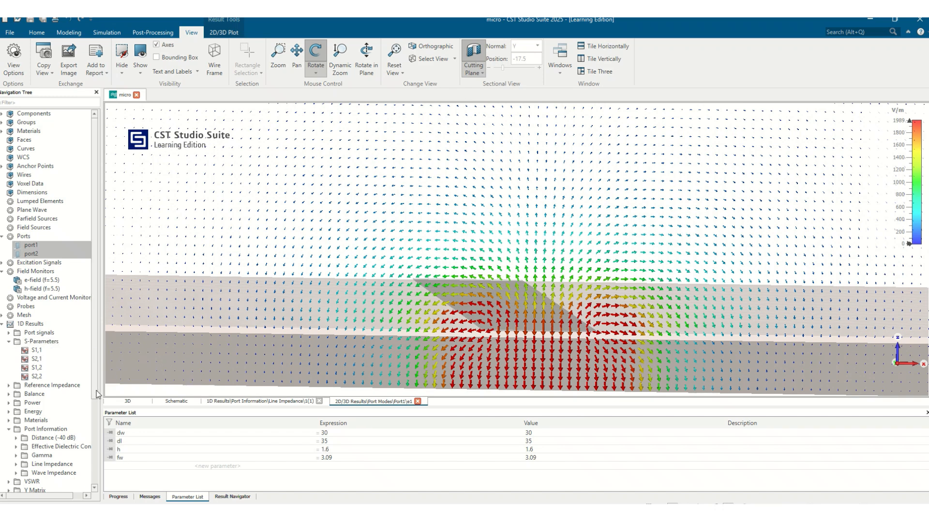
- Display the h1 magnetic field port mode of Port1 and lower its colour scale maximum to about 10.04 A/m
scroll(44, 435, down, 3)
click(42, 466)
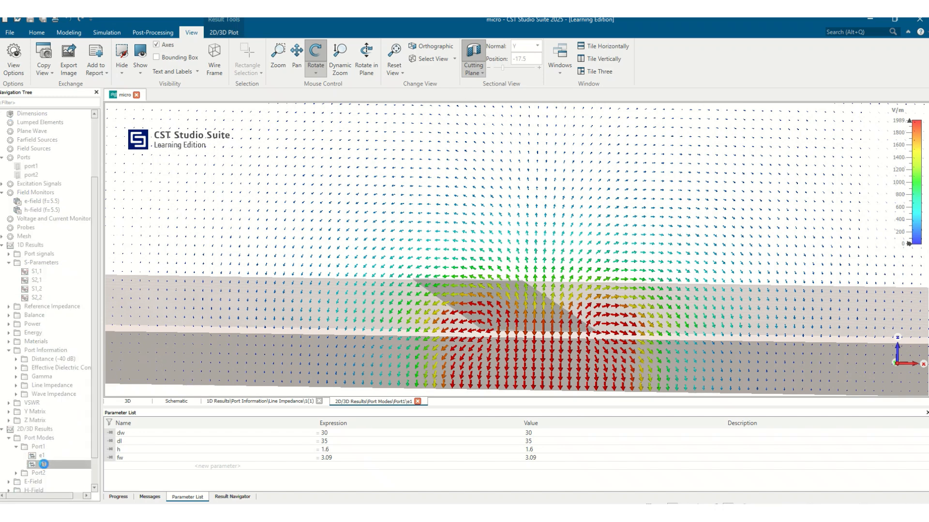
drag(907, 197, 900, 151)
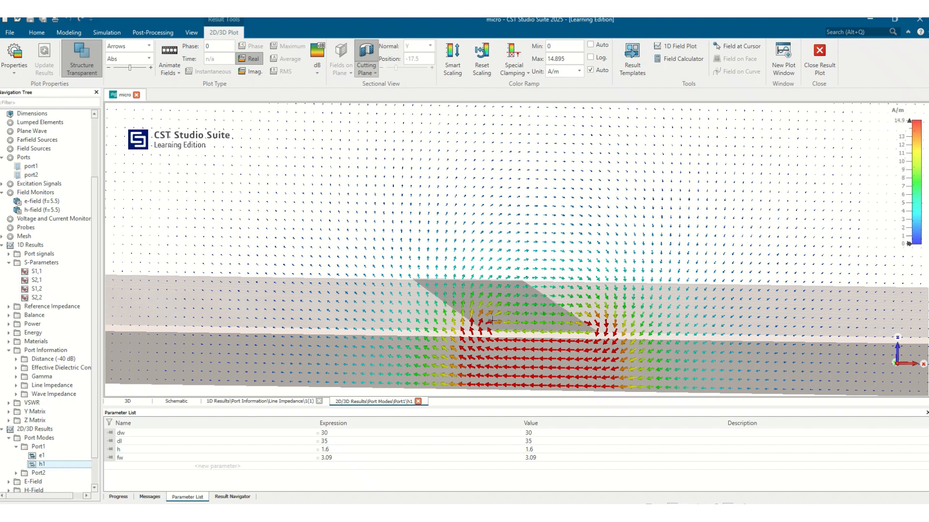
drag(906, 184, 912, 157)
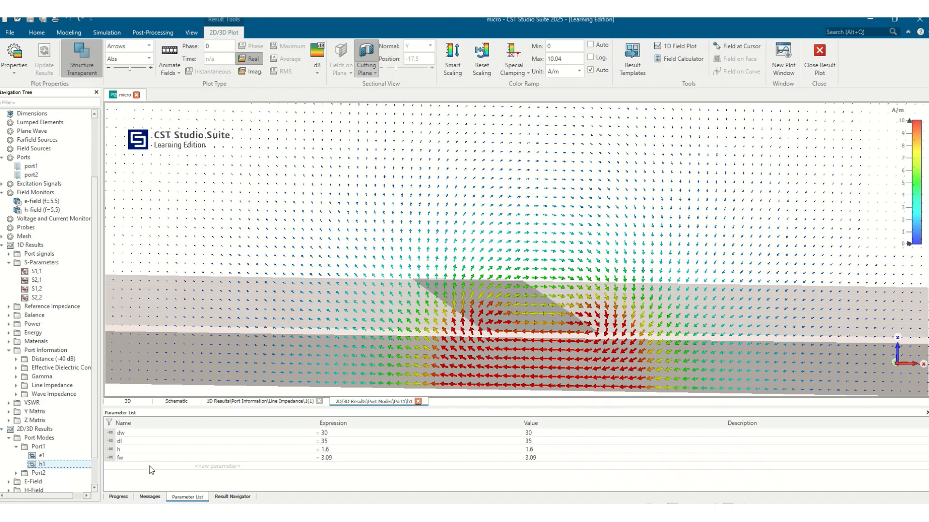
- Display the e-field (f=5.5) [1] result with its arrows restricted to the cutting plane
scroll(39, 455, down, 2)
click(9, 447)
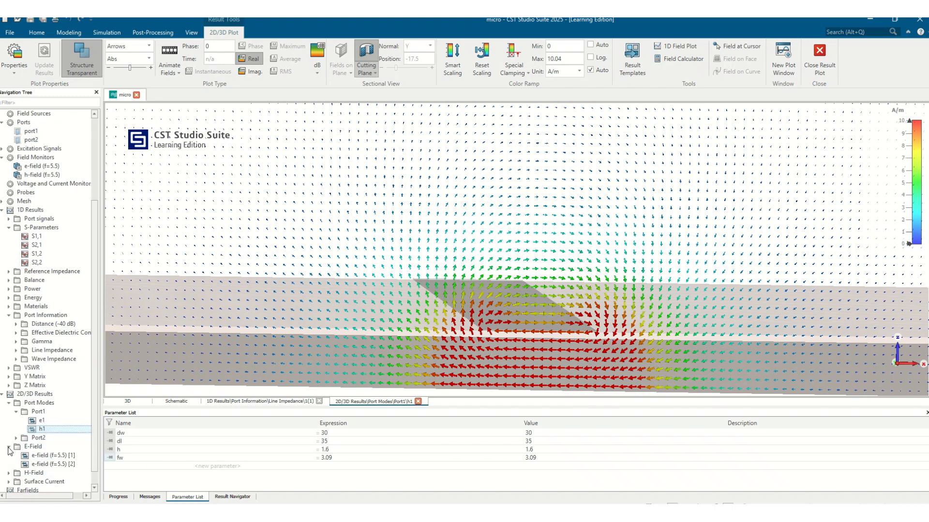
click(24, 456)
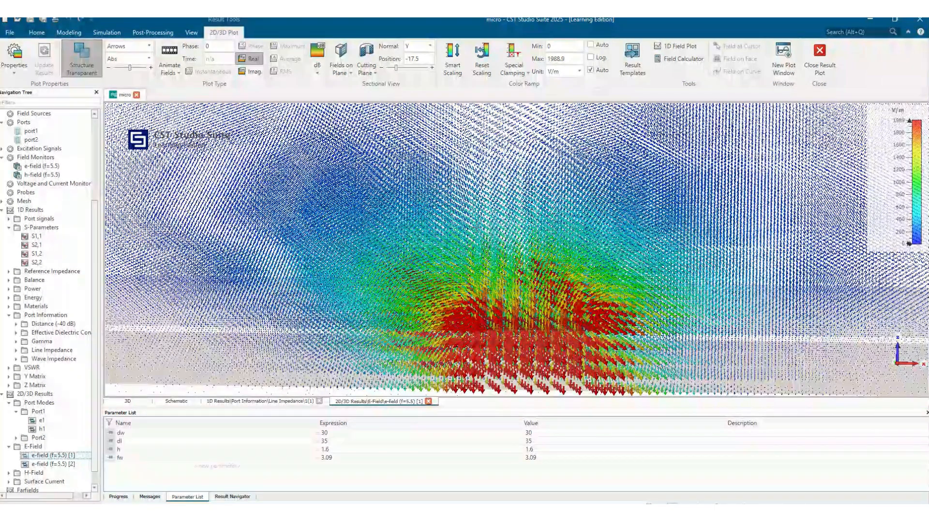
click(341, 54)
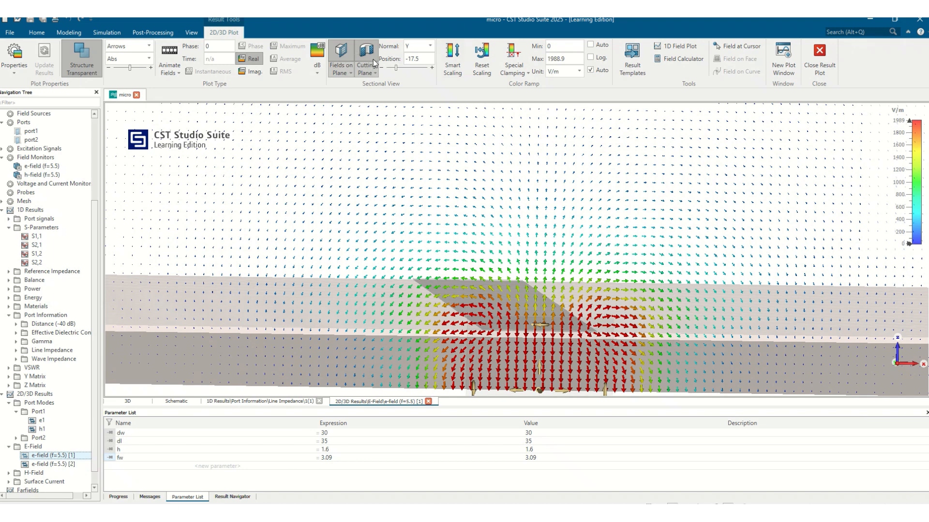
- Set the Y-normal cutting plane position to 0 and view the electric field arrows around the trace from above
double_click(423, 59)
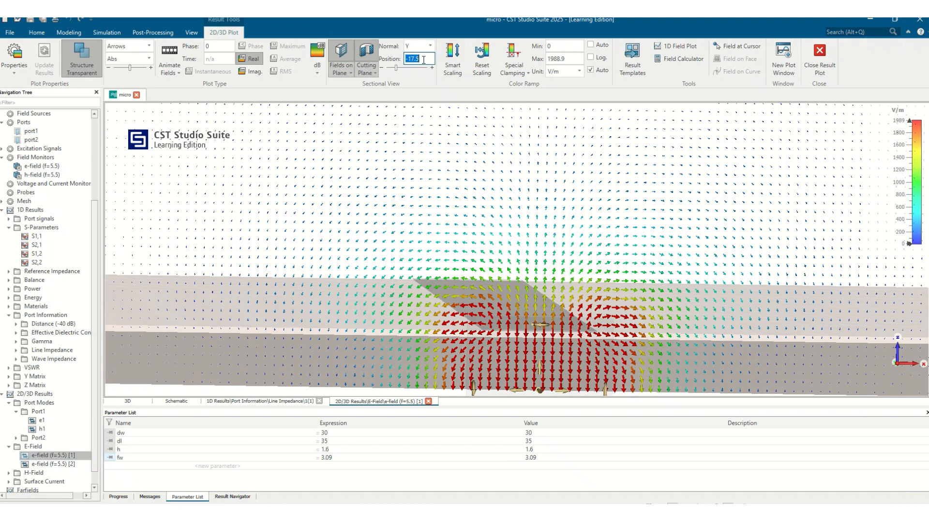
text(0)
key(Return)
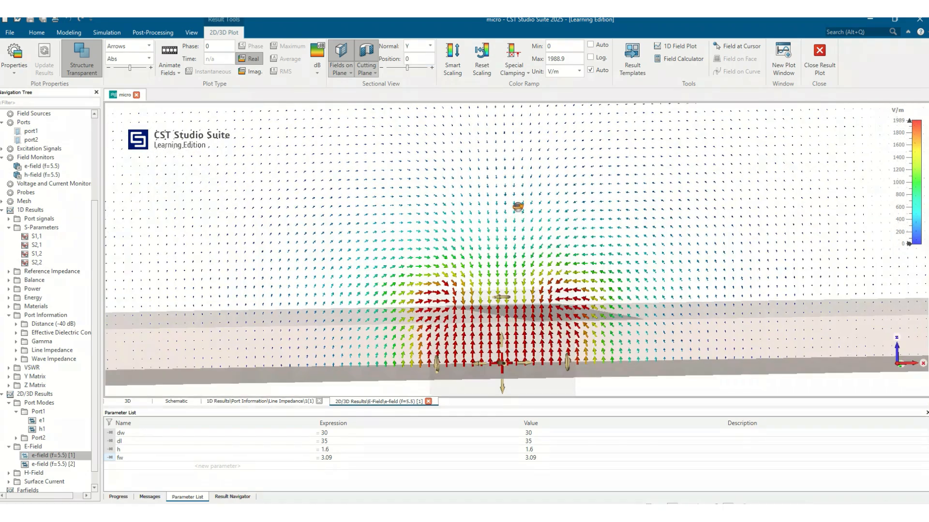
drag(517, 207, 555, 335)
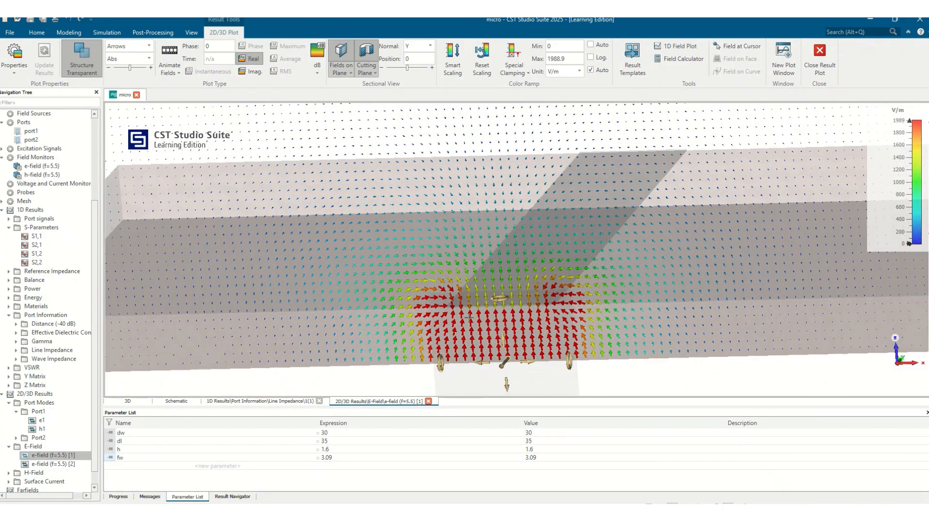
scroll(484, 342, up, 1)
scroll(483, 342, down, 3)
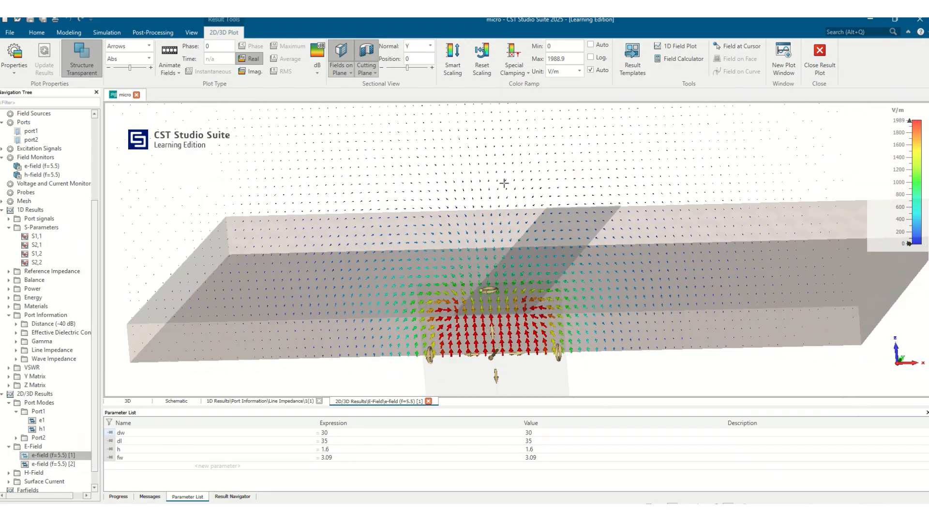
- Display e-field (f=5.5) [2] and h-field (f=5.5) [1], and view the magnetic field on the cutting plane at an angle
scroll(29, 465, down, 1)
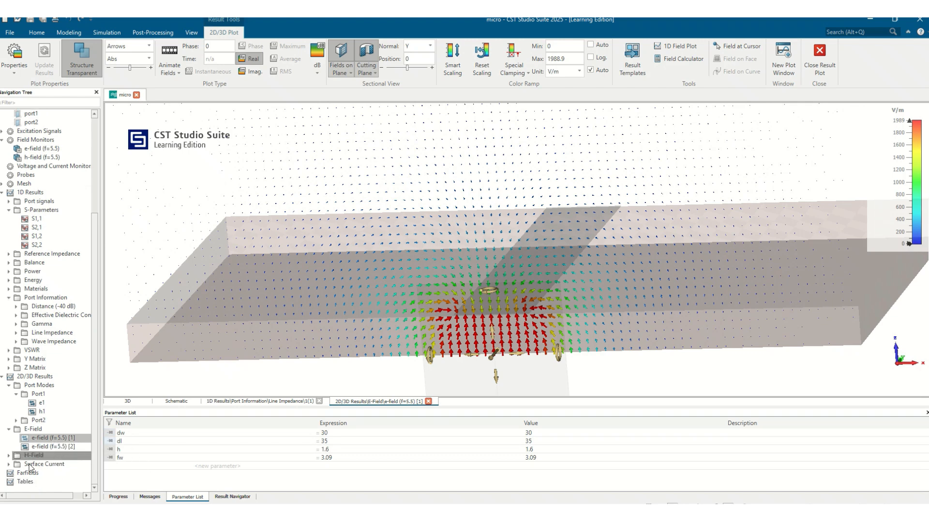
click(59, 447)
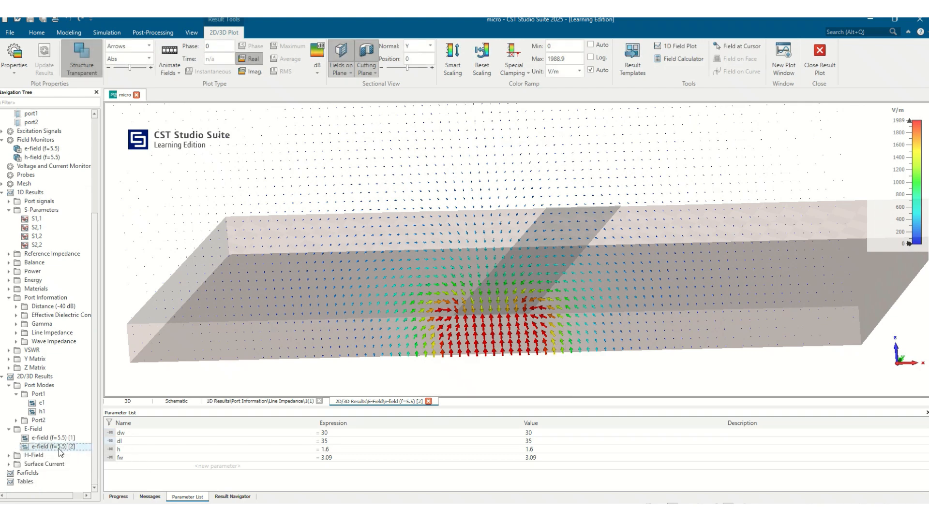
click(8, 456)
click(39, 465)
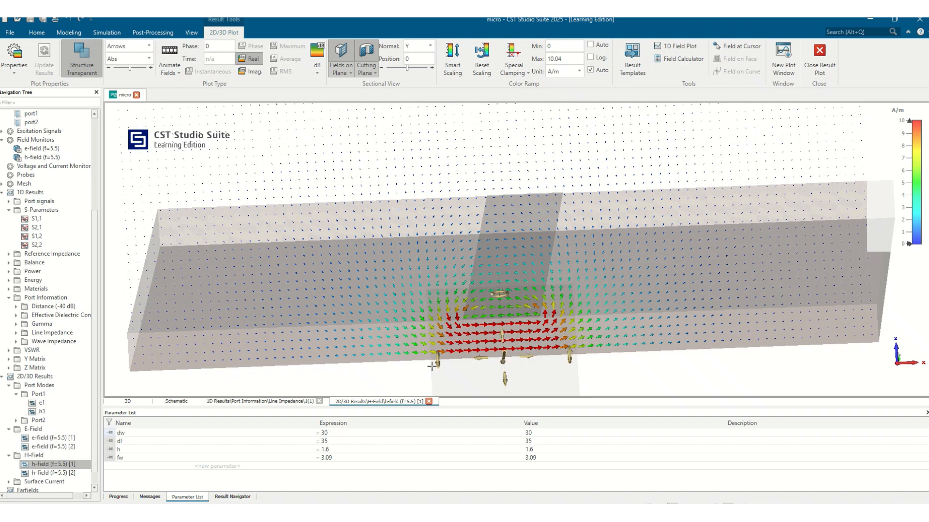
scroll(461, 358, down, 2)
scroll(505, 322, down, 1)
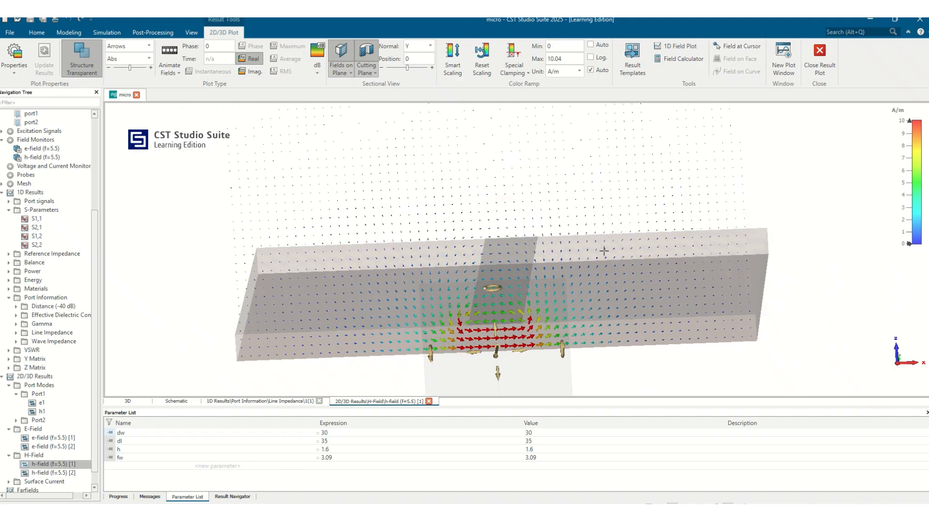
drag(564, 312, 554, 326)
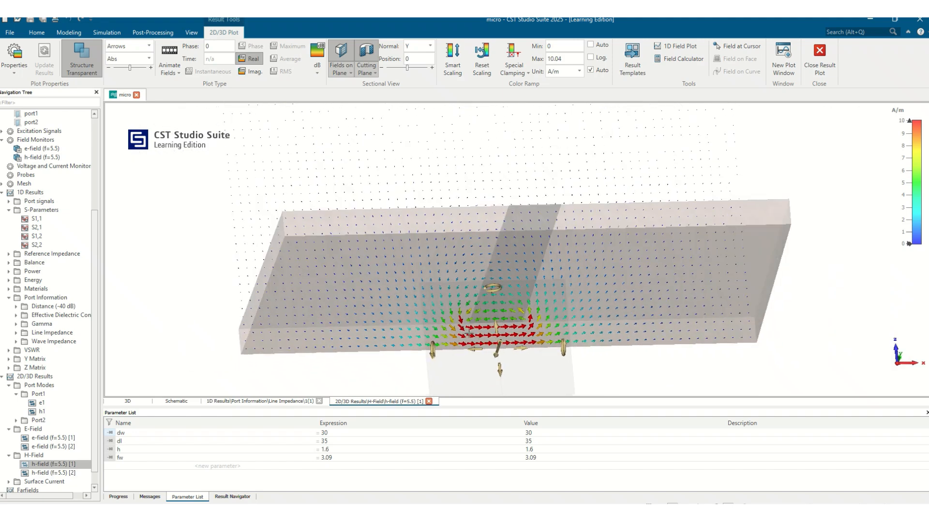
- Compare the e-field (f=5.5) [1] and h-field (f=5.5) [1] arrows up close around the trace
key(Up)
key(Up)
key(Up)
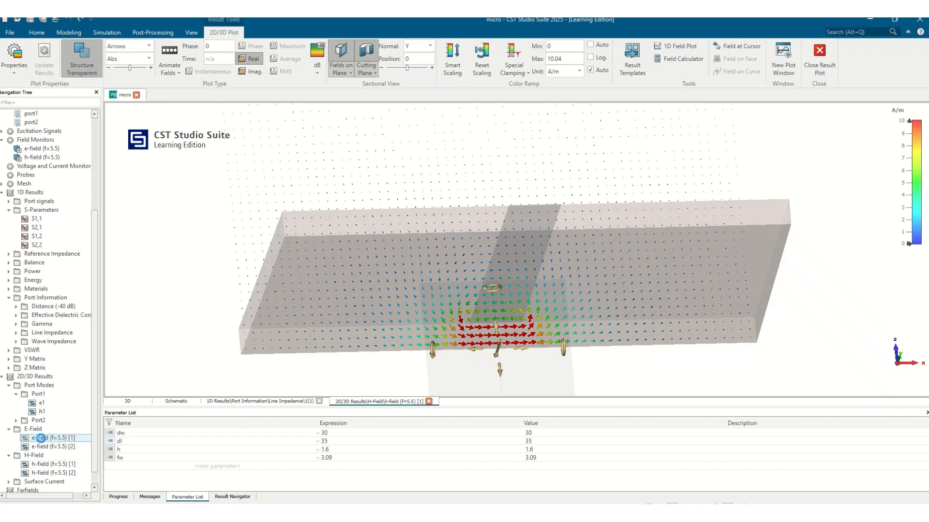
scroll(511, 335, up, 4)
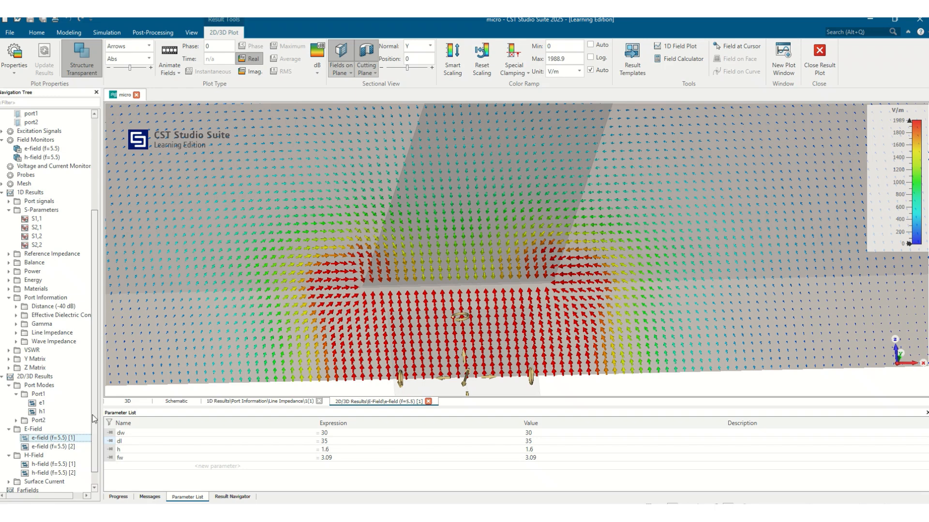
scroll(39, 428, down, 1)
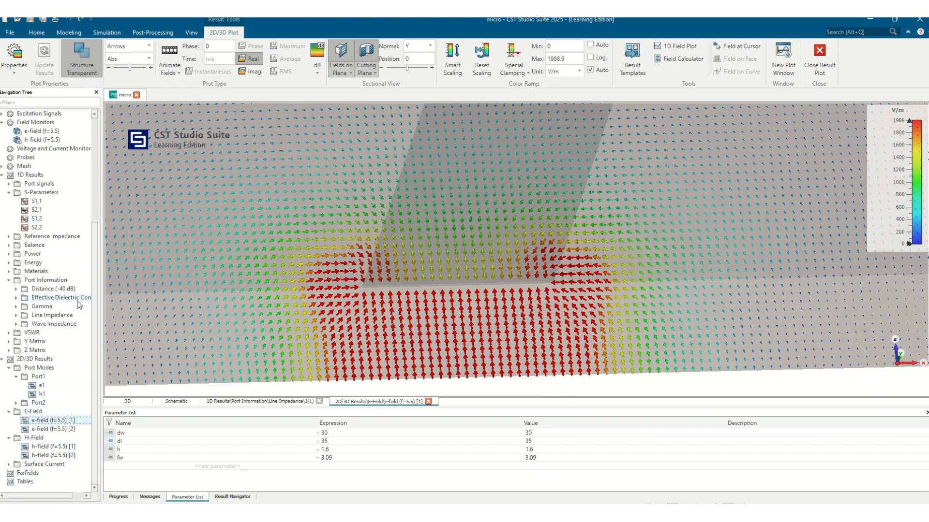
click(40, 447)
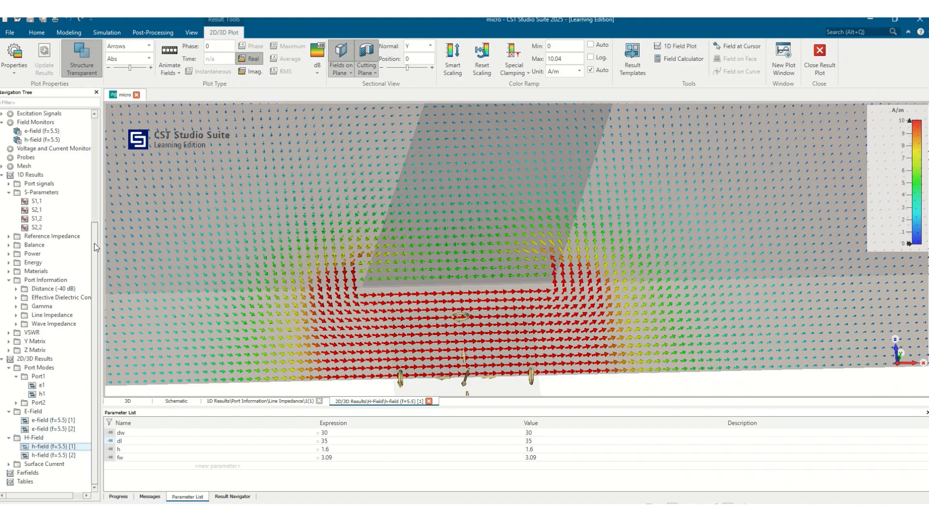
- Expand component1 to list its solids, select it, and leave the h-field plot for the 3D model
scroll(48, 194, up, 6)
click(2, 113)
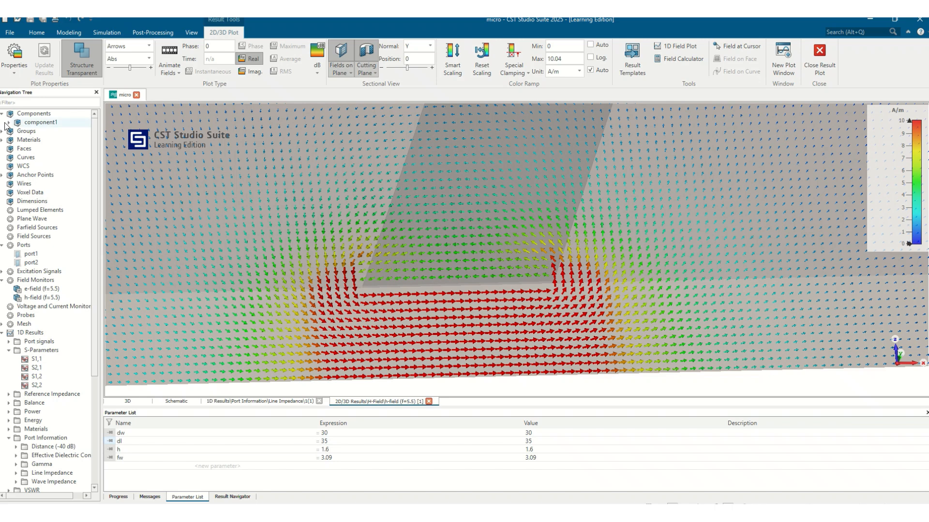
click(9, 123)
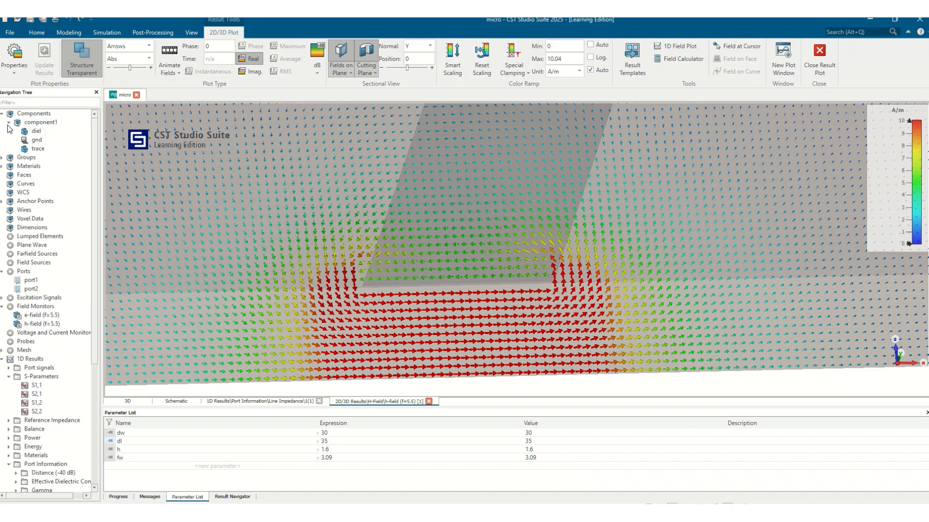
click(39, 123)
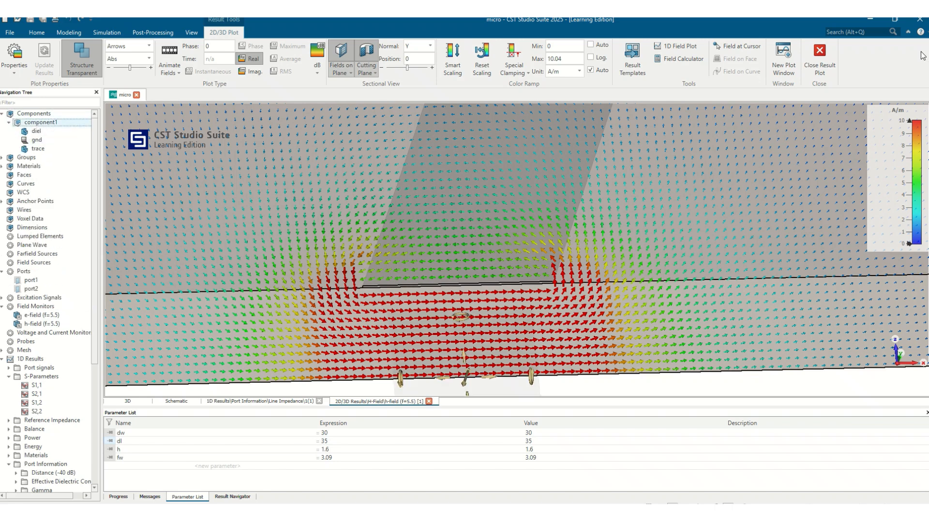
click(820, 58)
- Bring the whole microstrip board into view, tilted to show its top surface and centred in the 3D window
scroll(649, 313, down, 5)
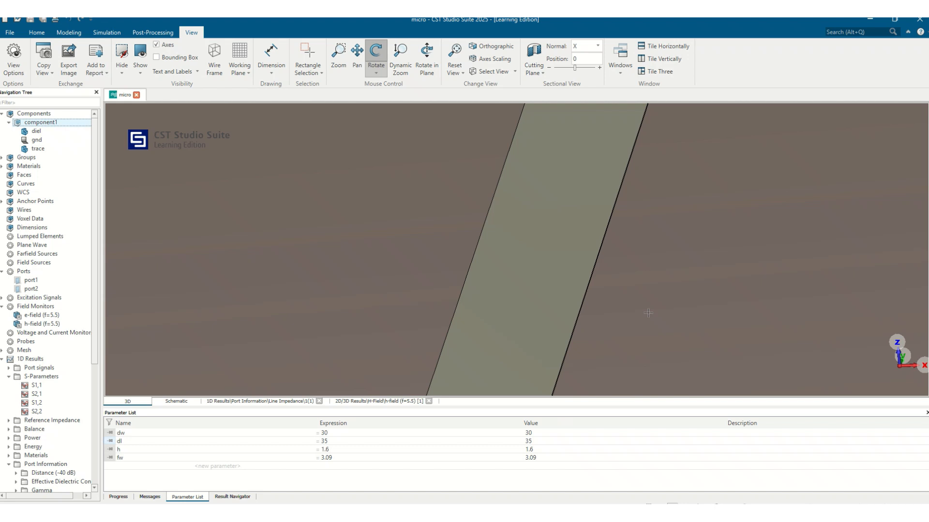
key(space)
drag(608, 342, 589, 395)
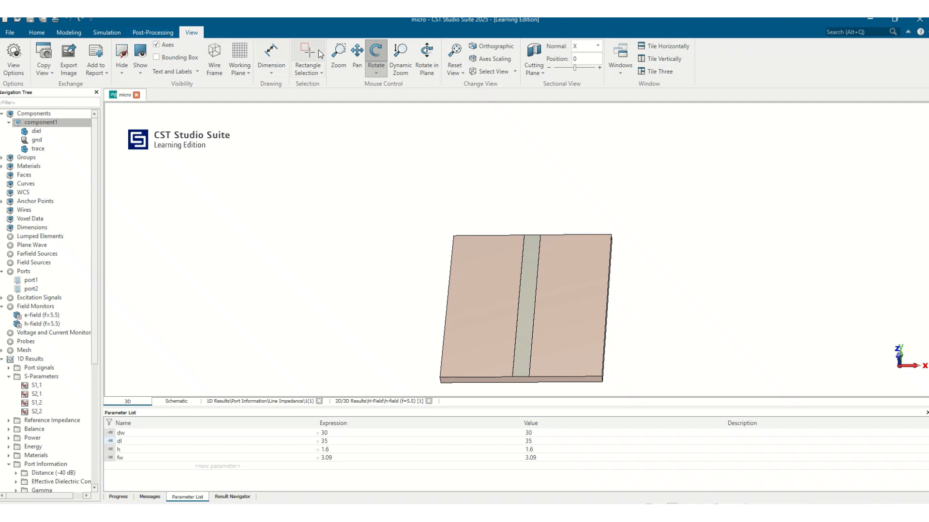
click(357, 57)
drag(515, 297, 518, 221)
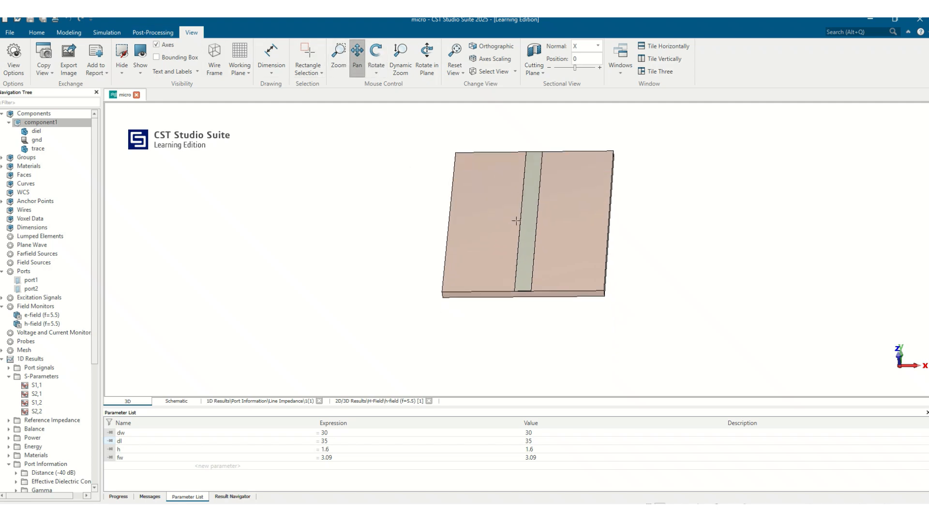
scroll(525, 242, up, 3)
scroll(530, 249, down, 1)
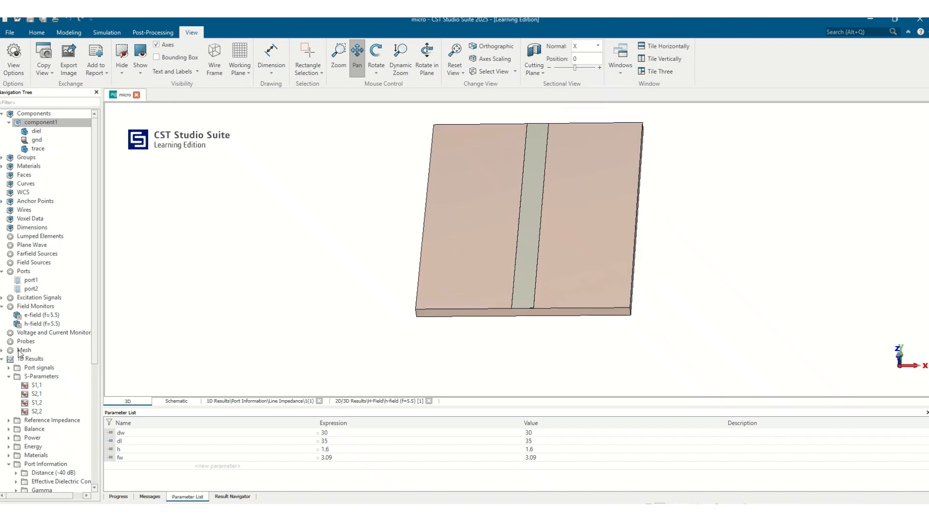
- Display the surface current (f=5.5) [1] result as a contour plot
scroll(20, 354, down, 7)
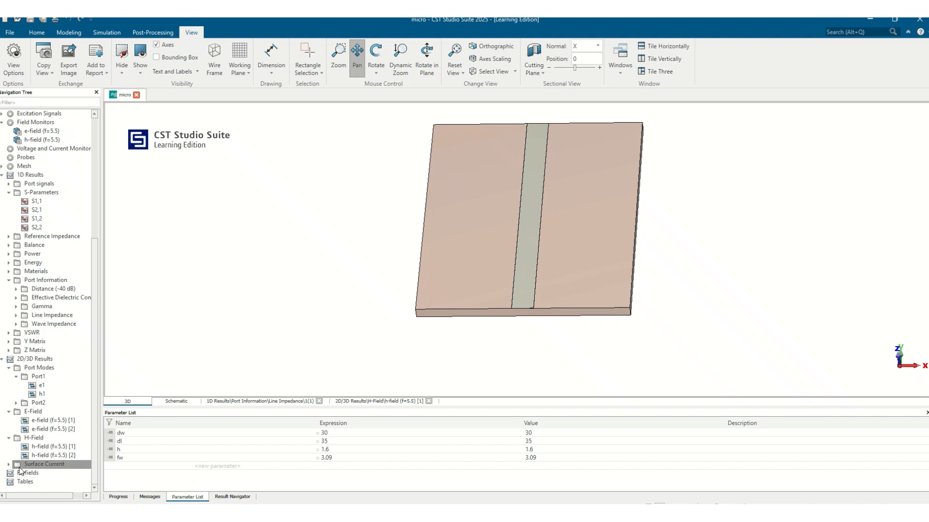
double_click(20, 465)
click(34, 473)
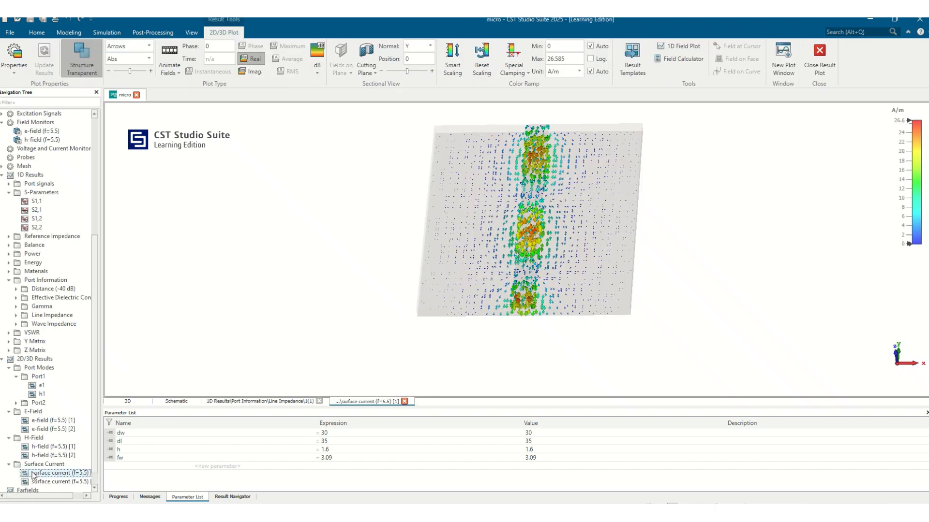
click(149, 46)
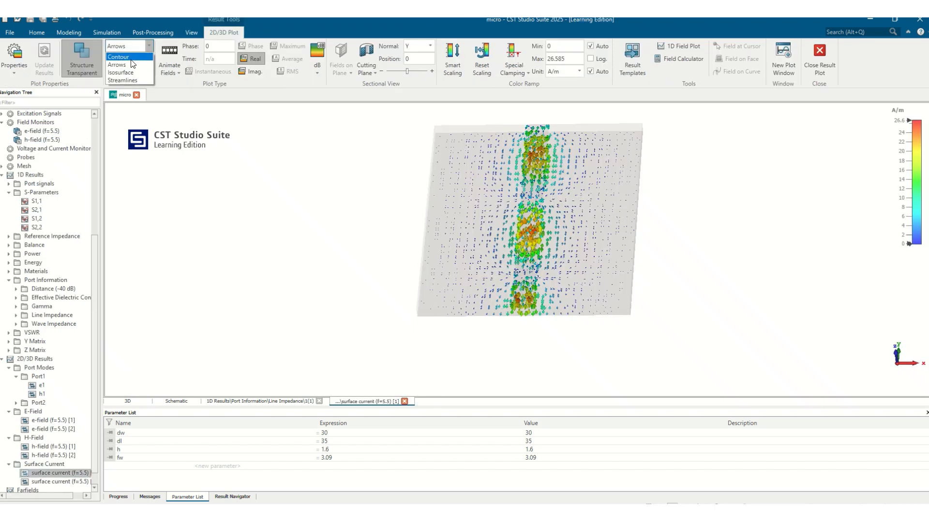
click(129, 58)
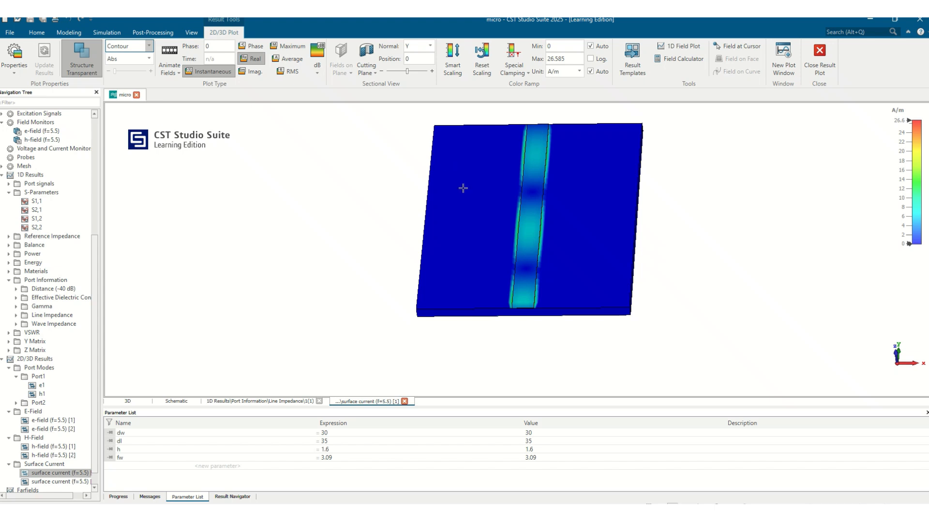
- Lower the surface current colour scale maximum to about 7.51 A/m and animate the current along the trace
drag(900, 201, 911, 149)
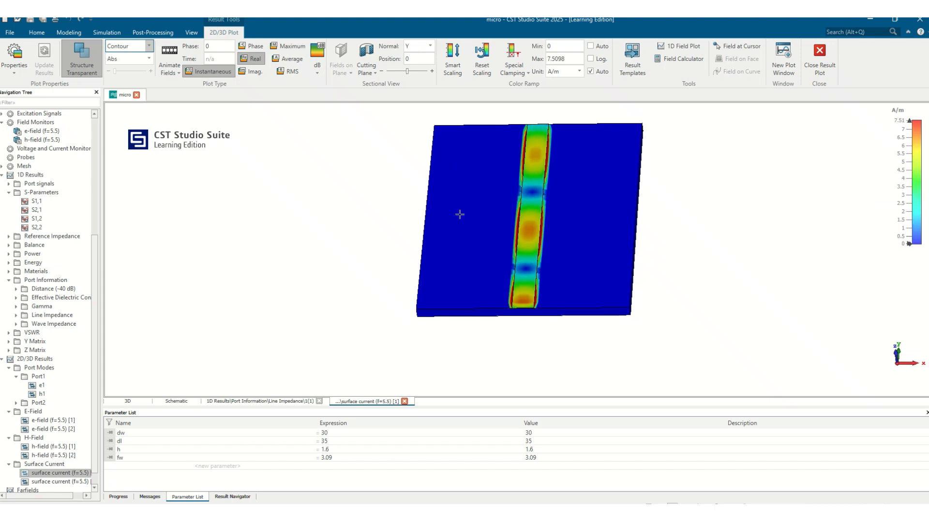
drag(508, 238, 501, 275)
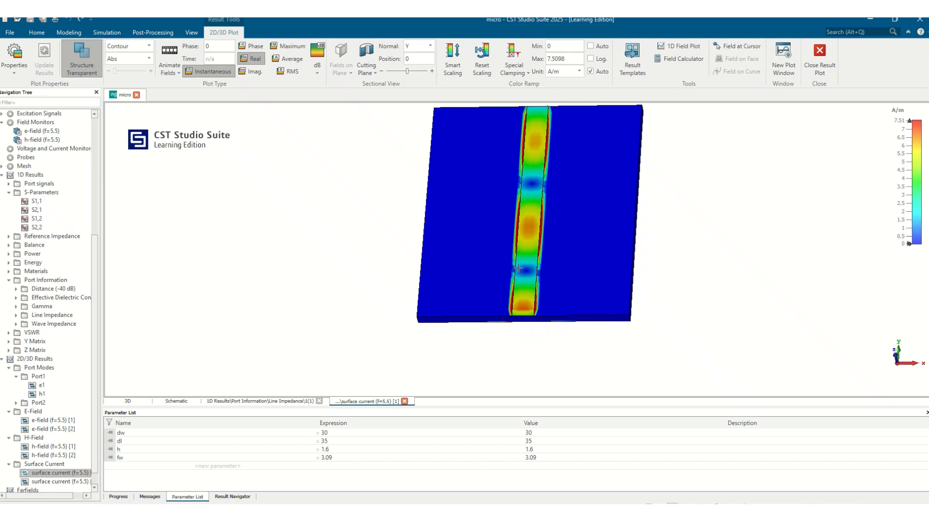
drag(516, 303, 519, 272)
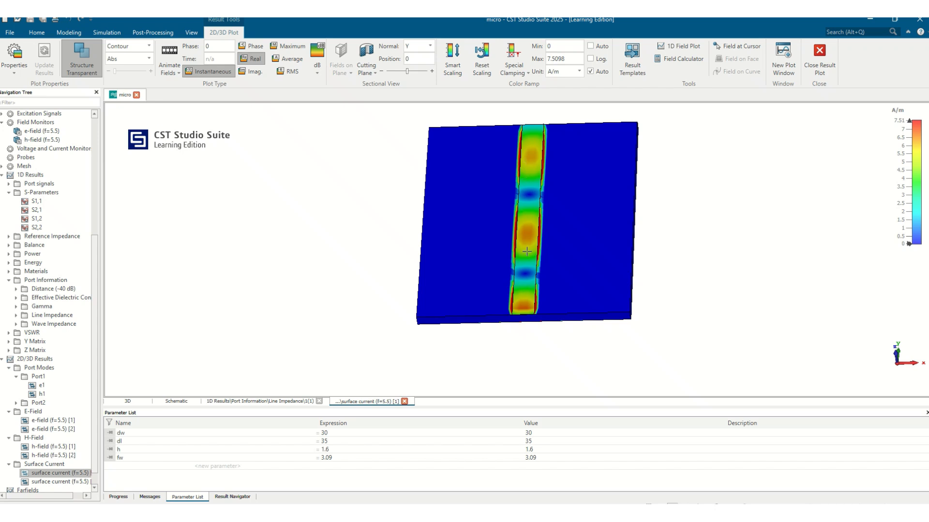
click(168, 52)
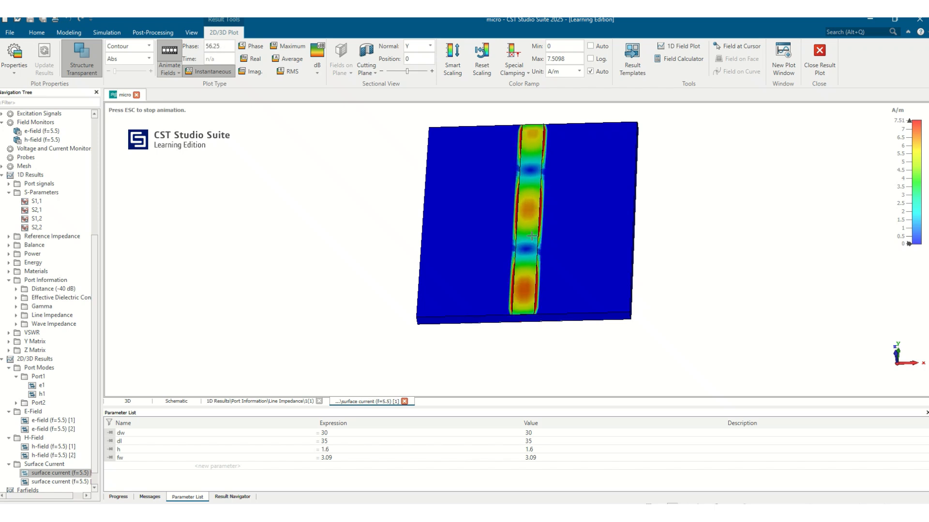
- Return to the 1(1) line impedance plot in the port information results
scroll(51, 404, down, 1)
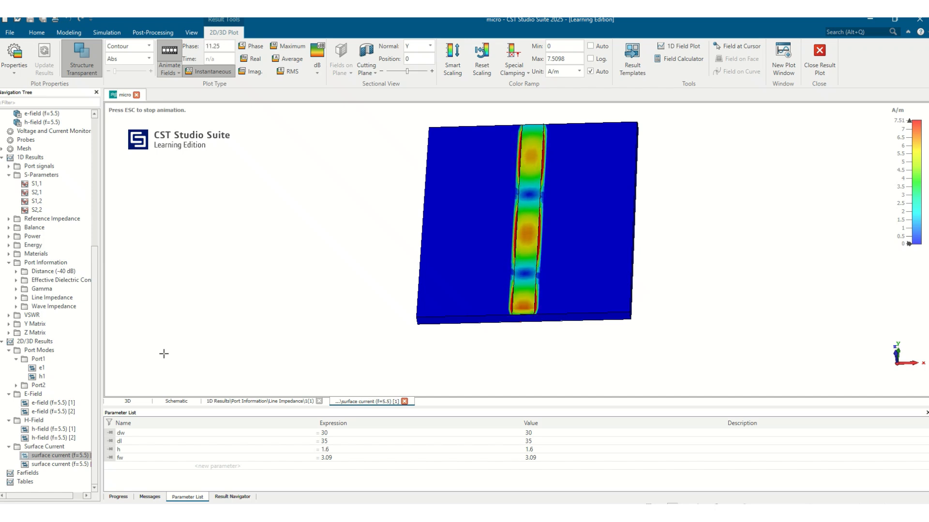
click(17, 298)
click(47, 306)
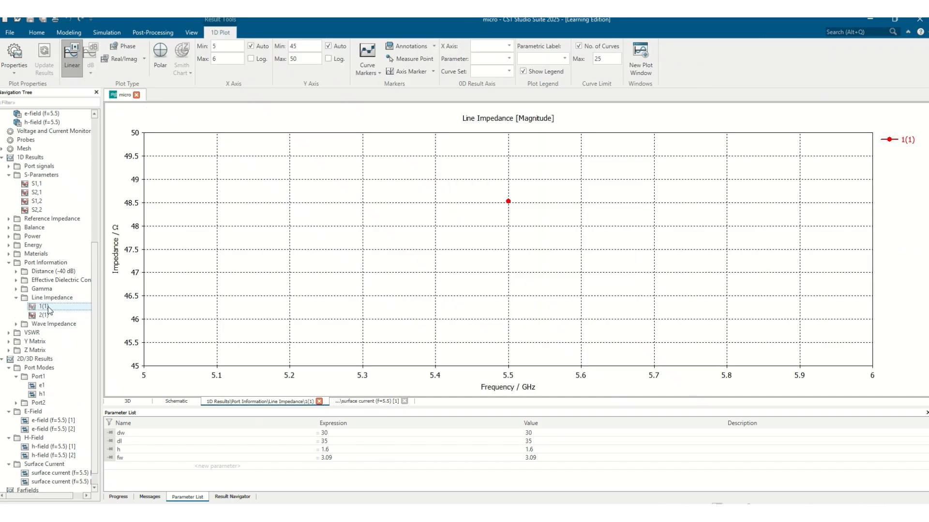